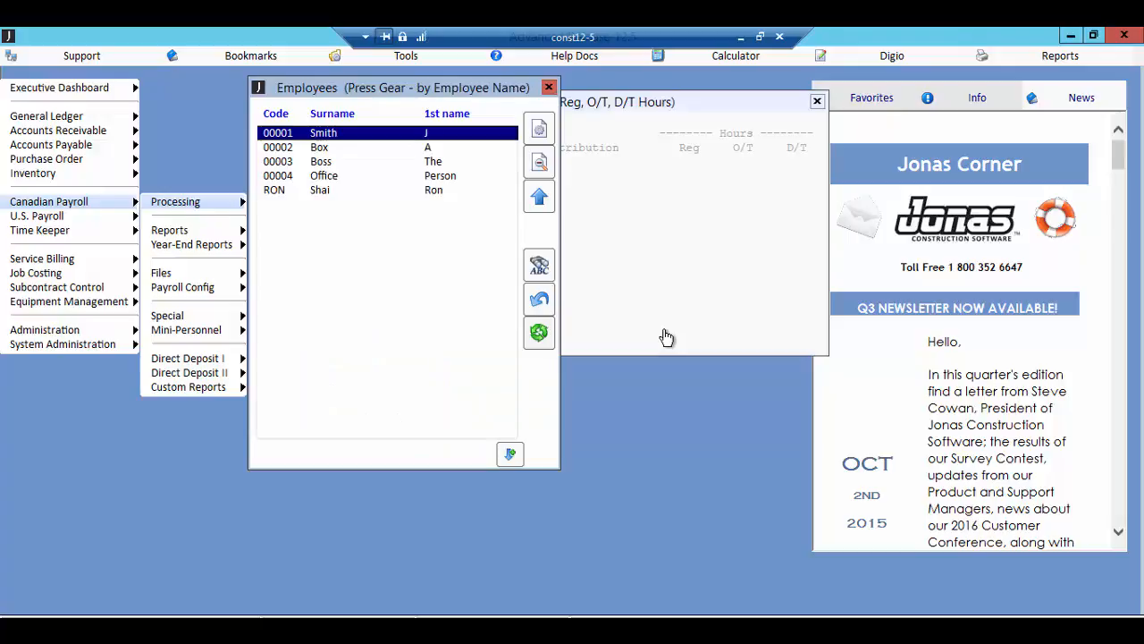
Step: Start a time entry line for the first listed employee, dated December 5 and distributed to 05120 00
{"action": "key", "text": "Return"}
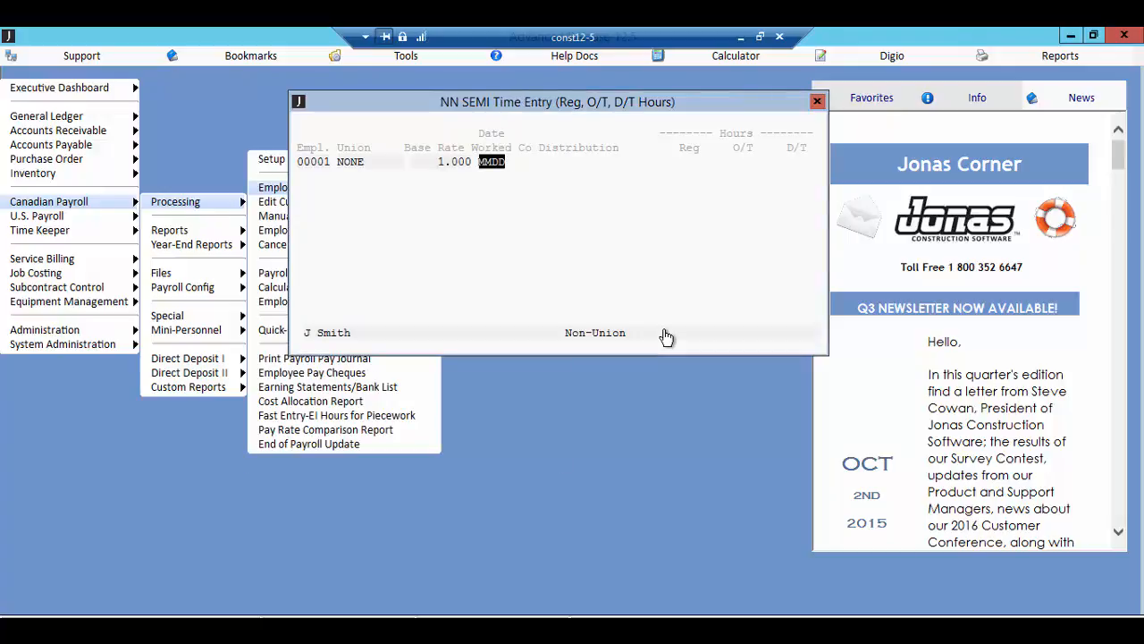
{"action": "type", "text": "1205"}
{"action": "key", "text": "Return"}
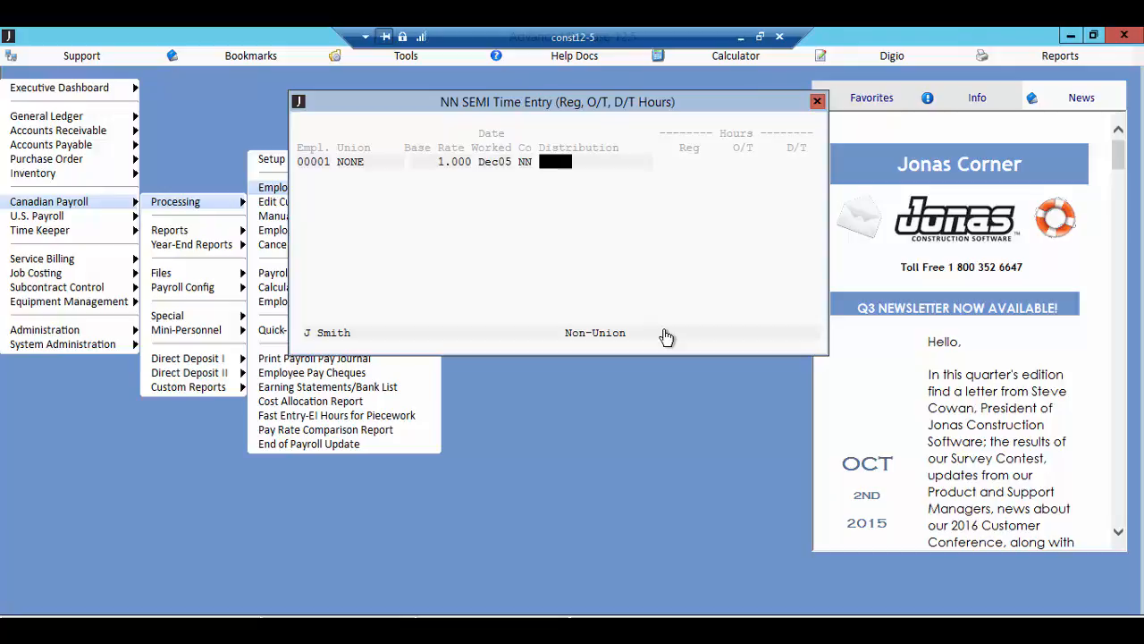
{"action": "key", "text": "F2"}
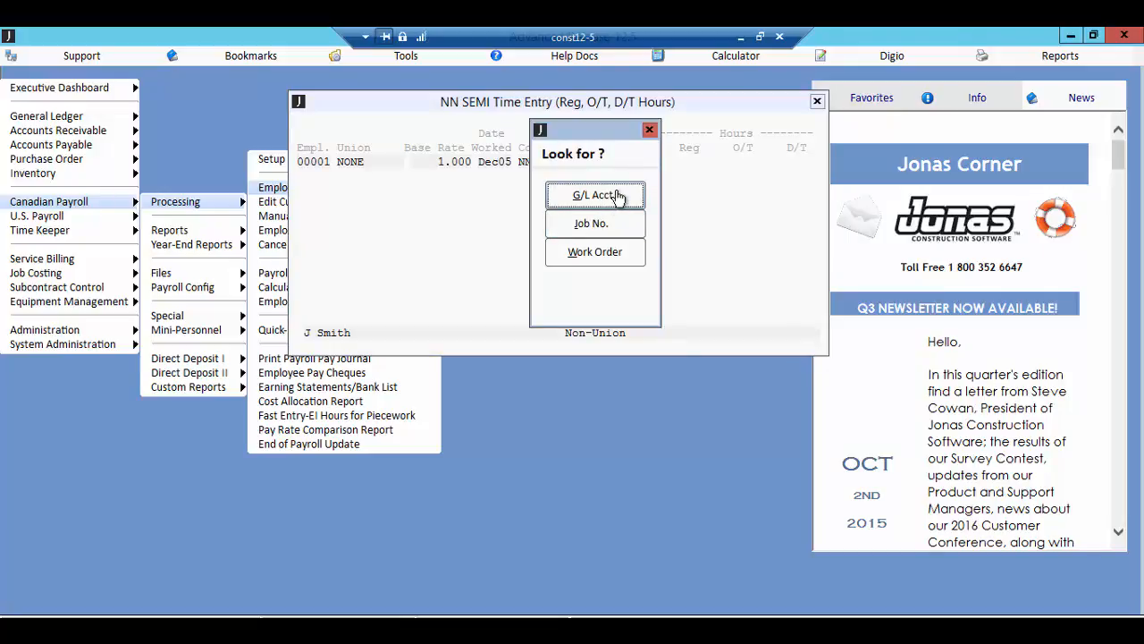
{"action": "left_click", "coordinate": [650, 131]}
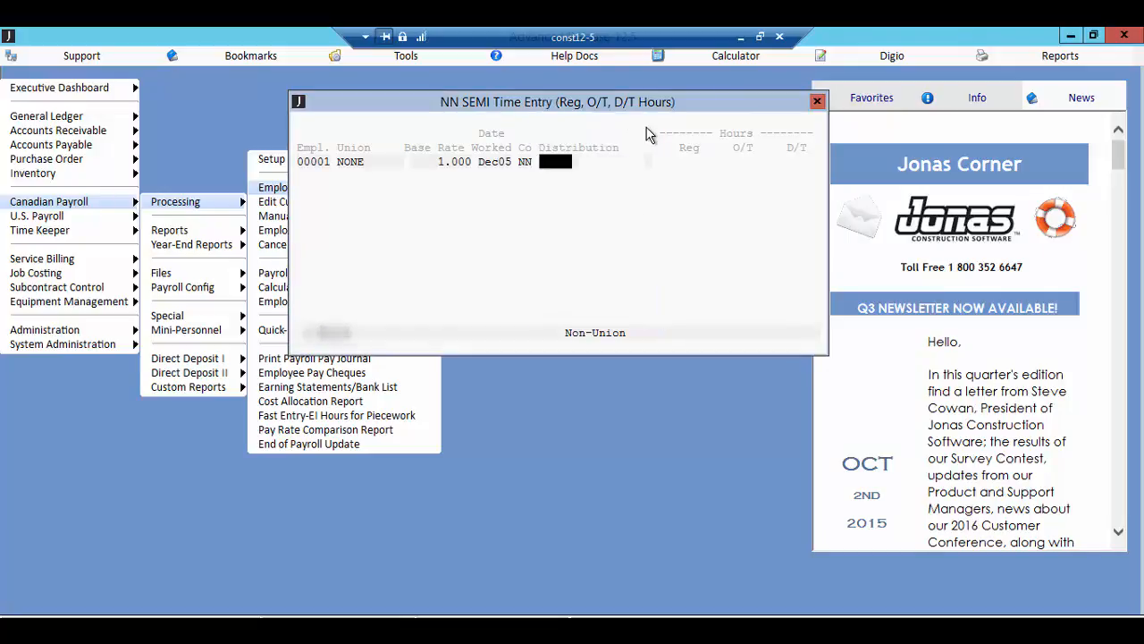
{"action": "key", "text": "Return"}
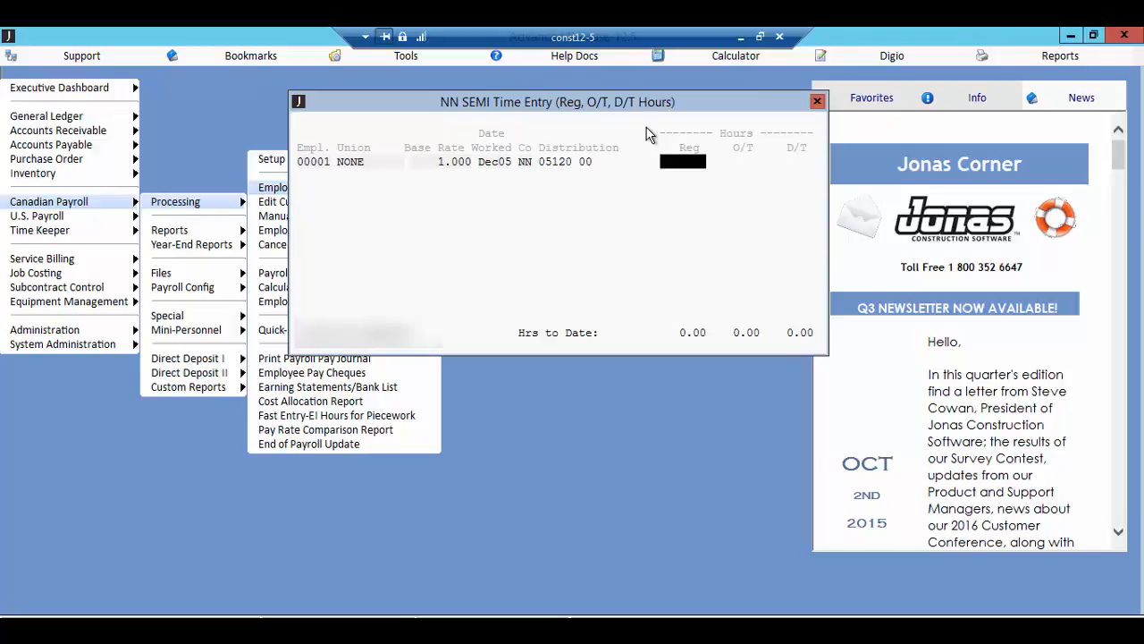
Step: Enter 5 regular hours and 5 overtime hours on the employee's line, with no double-time hours
{"action": "type", "text": "5"}
{"action": "key", "text": "Return"}
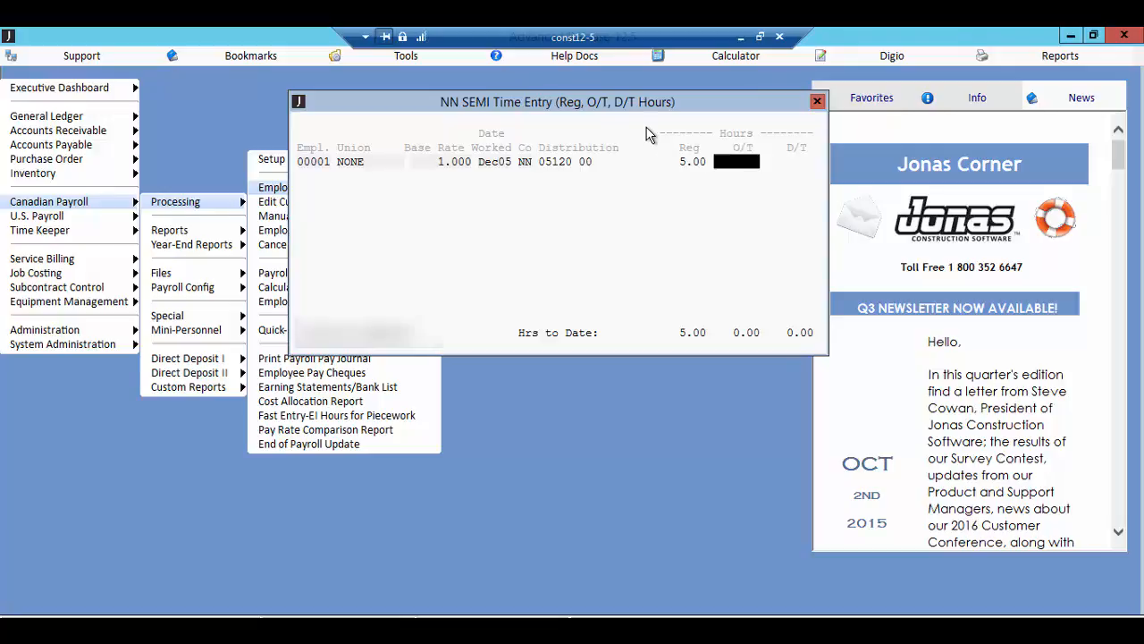
{"action": "type", "text": "5"}
{"action": "key", "text": "Return"}
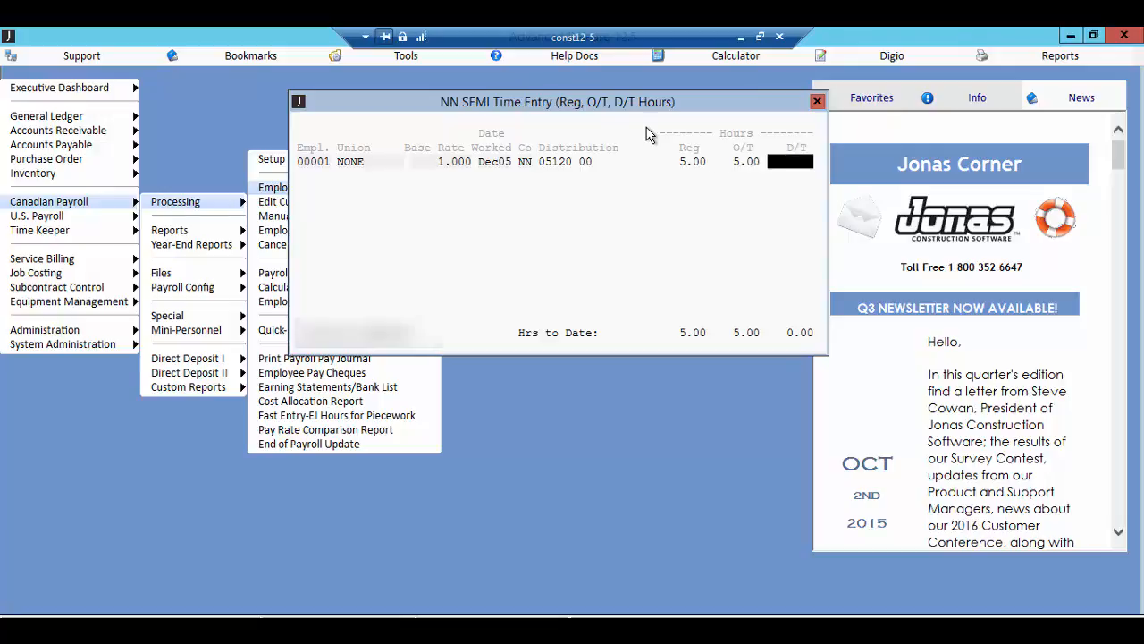
{"action": "key", "text": "Return"}
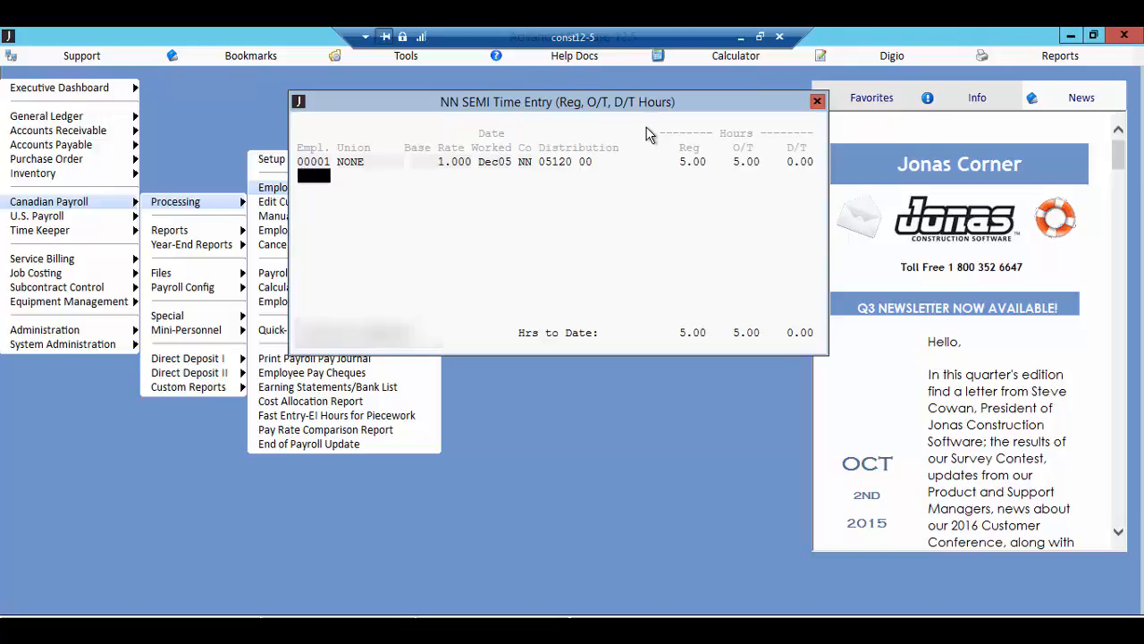
Step: End the time entry, review the hours summary by employee, and cancel the batch
{"action": "key", "text": "Return"}
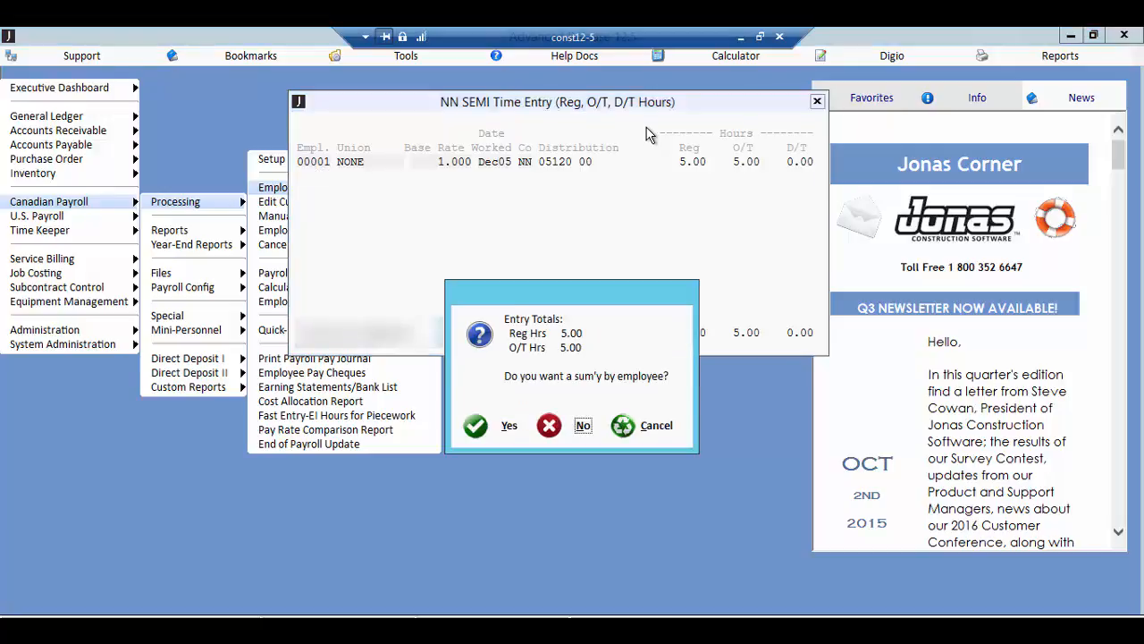
{"action": "left_click", "coordinate": [494, 435]}
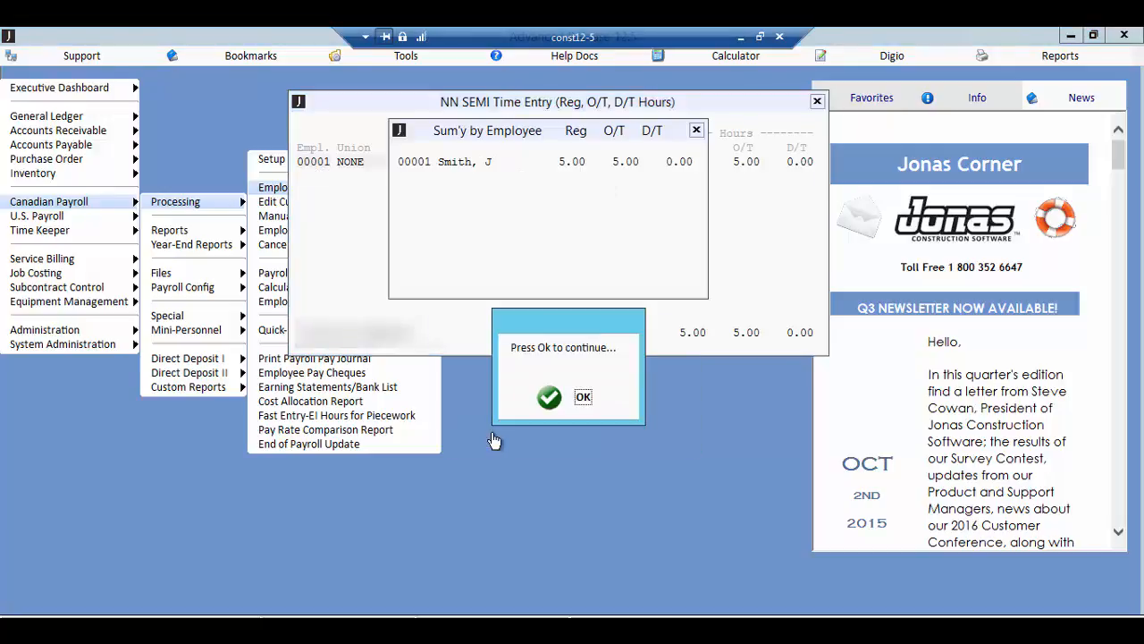
{"action": "left_click", "coordinate": [558, 399]}
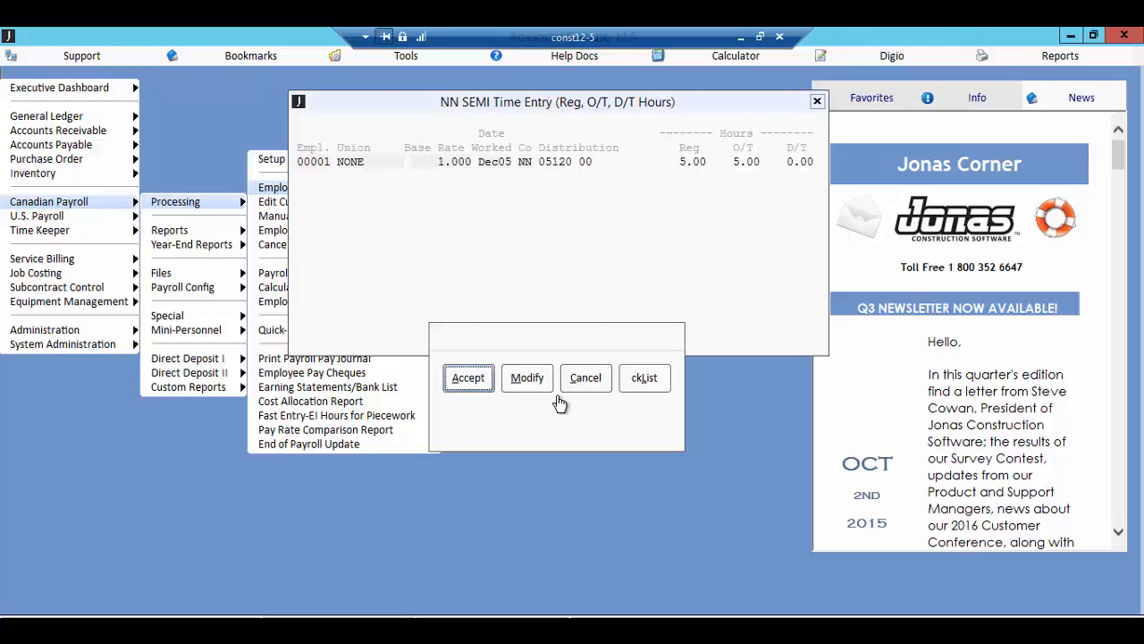
{"action": "left_click", "coordinate": [585, 379]}
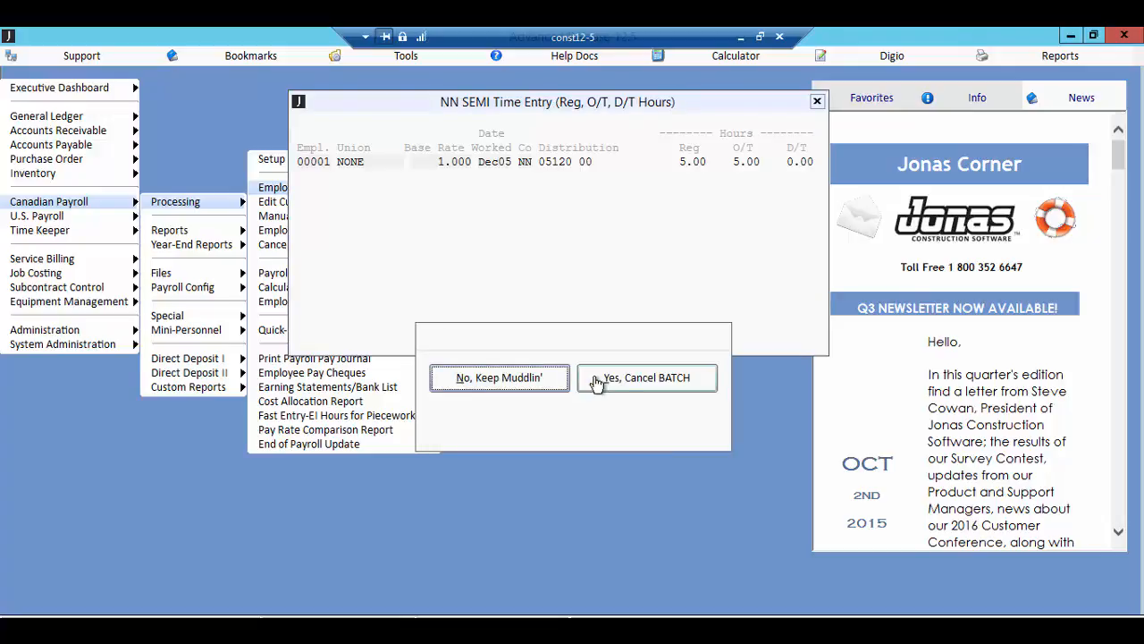
{"action": "left_click", "coordinate": [597, 382]}
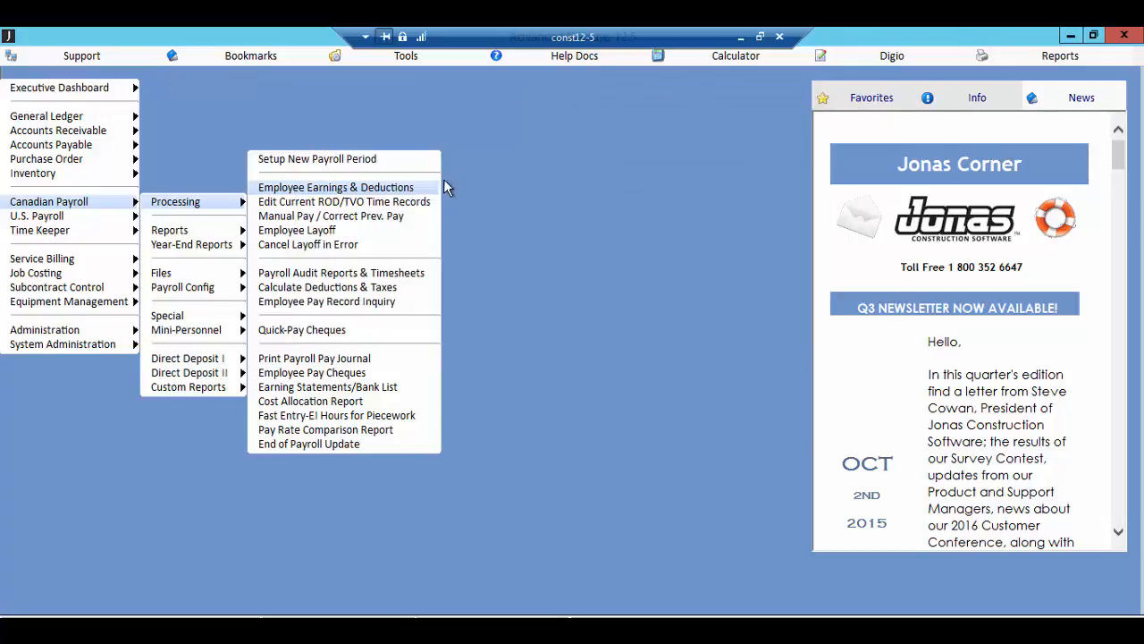
Step: Open Employee Earnings & Deductions with the entry method Other Earn., Misc Deductions (eg Bonus)
{"action": "left_click", "coordinate": [435, 189]}
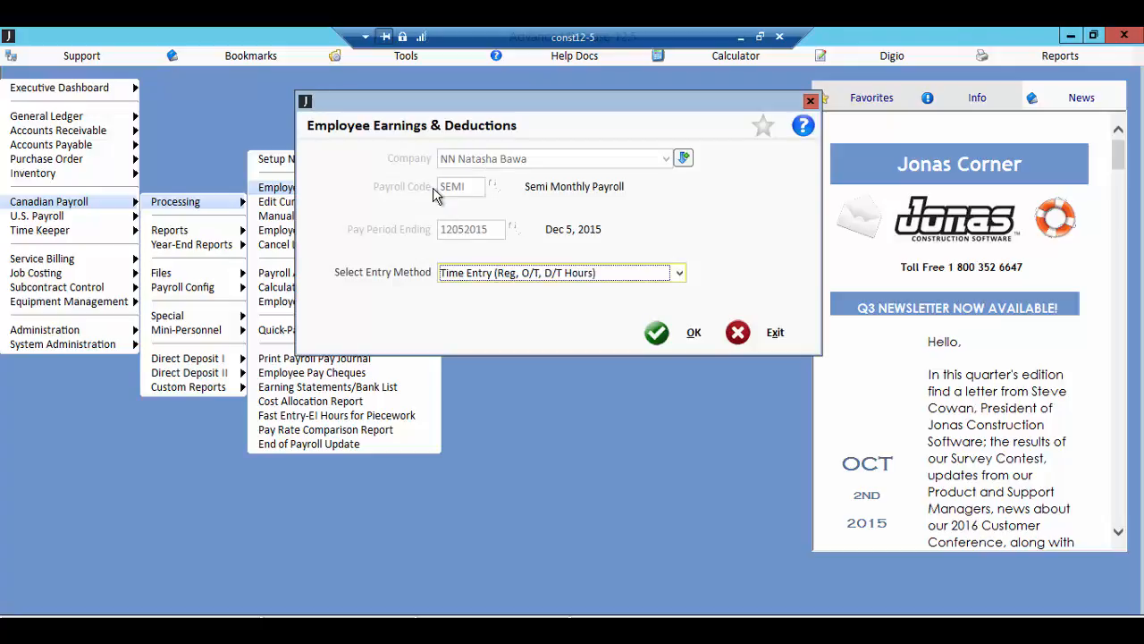
{"action": "key", "text": "Down"}
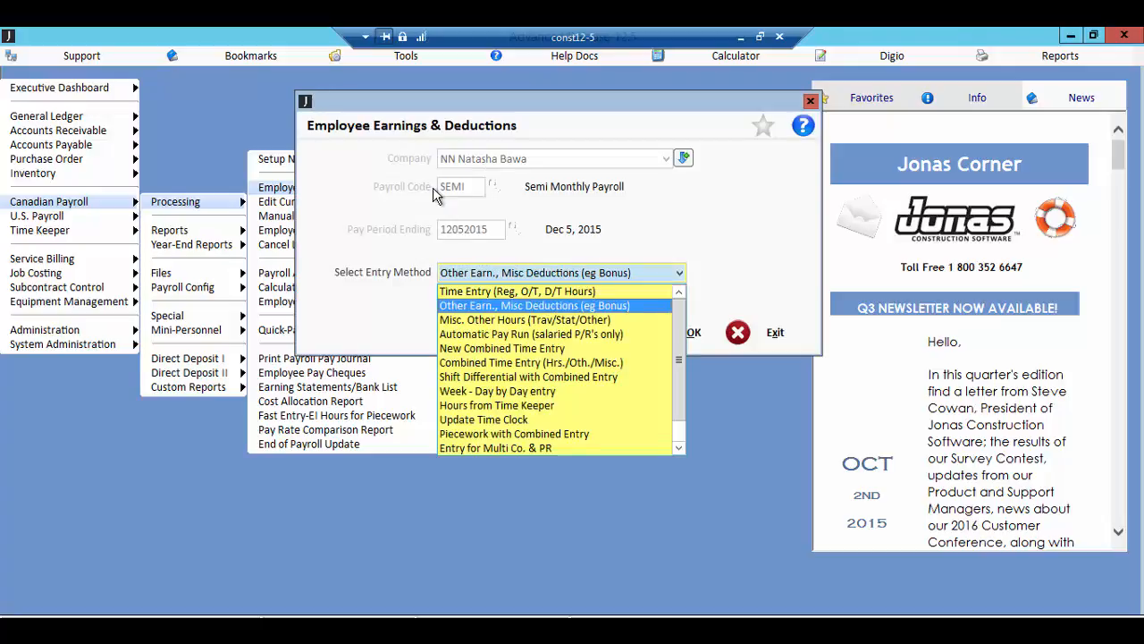
{"action": "key", "text": "Return"}
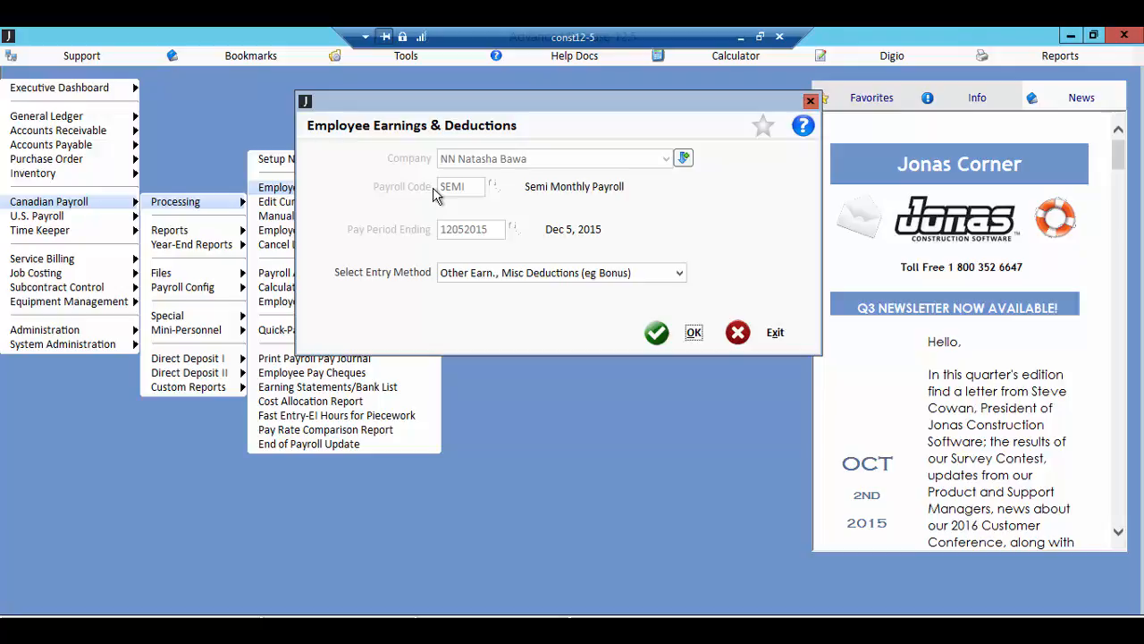
{"action": "left_click", "coordinate": [656, 333]}
Step: Start an entry for the first listed employee and look through the payroll codes beginning with E, M and VP
{"action": "key", "text": "F2"}
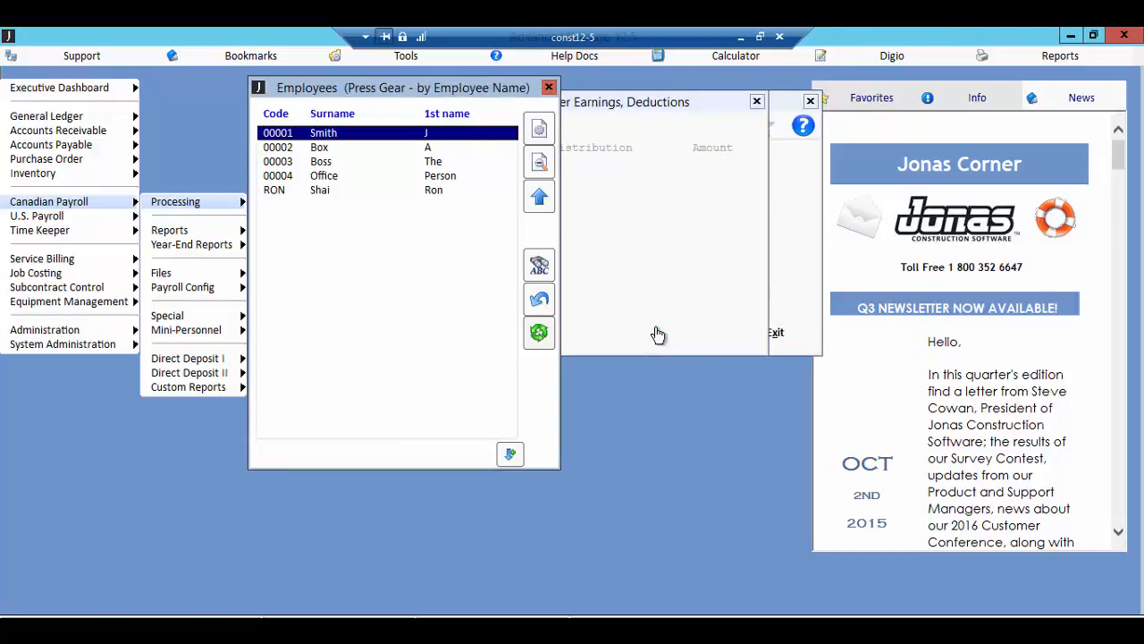
{"action": "key", "text": "Return"}
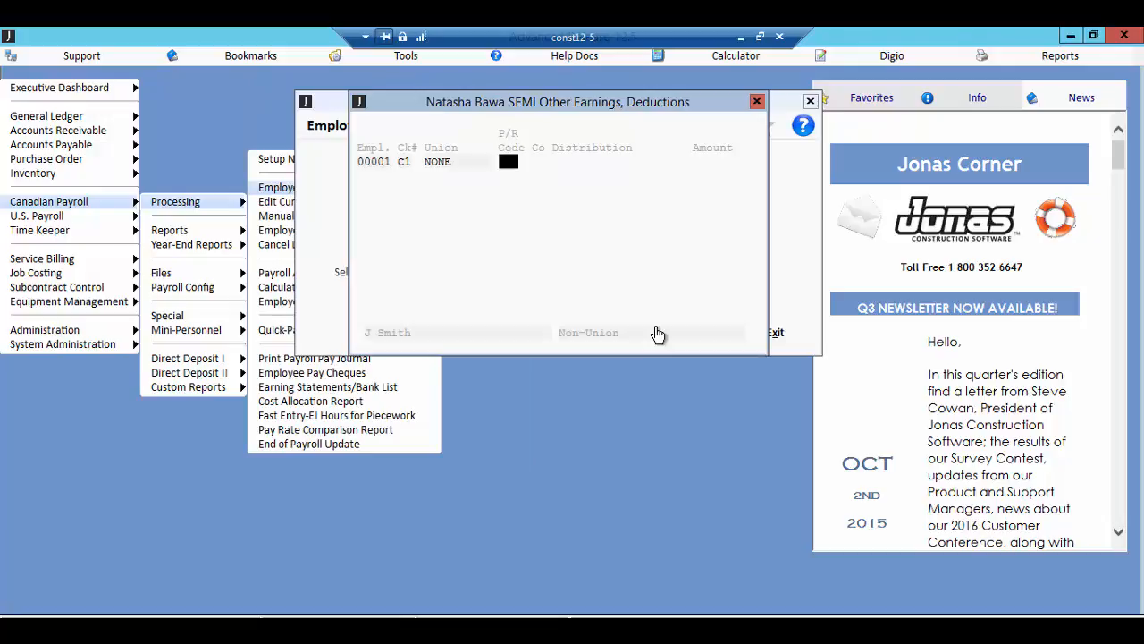
{"action": "key", "text": "F2"}
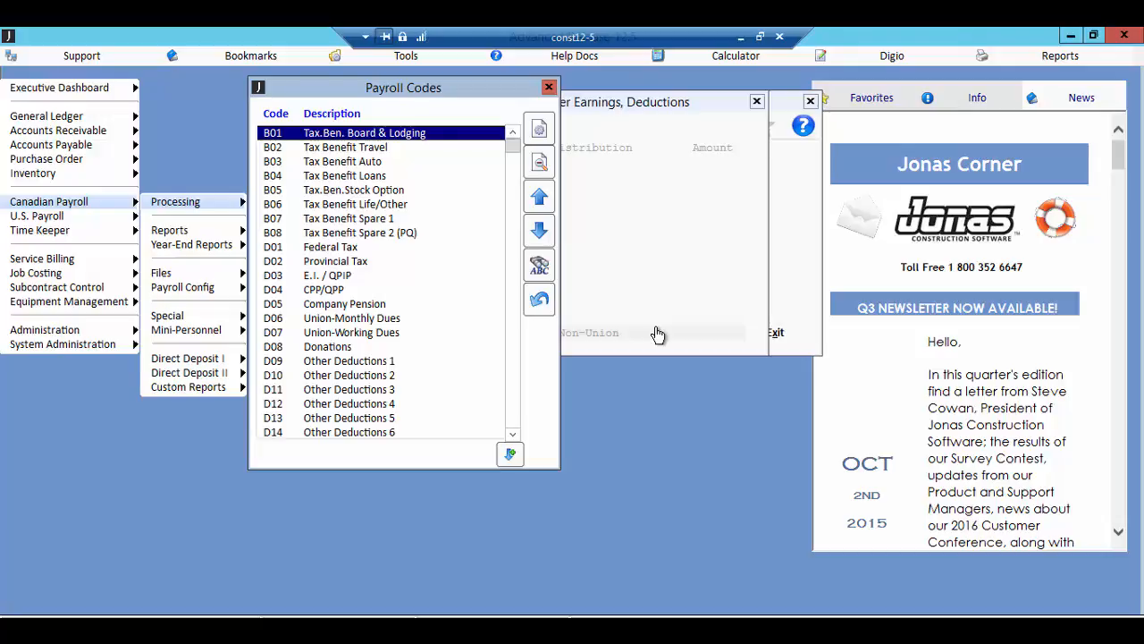
{"action": "type", "text": "E"}
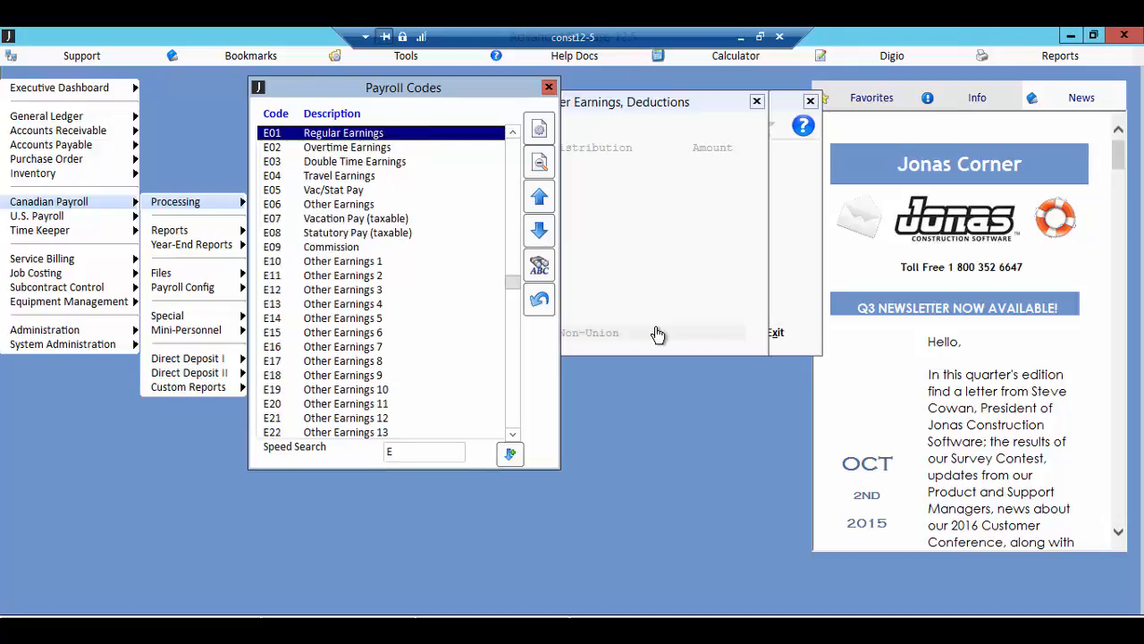
{"action": "type", "text": "M"}
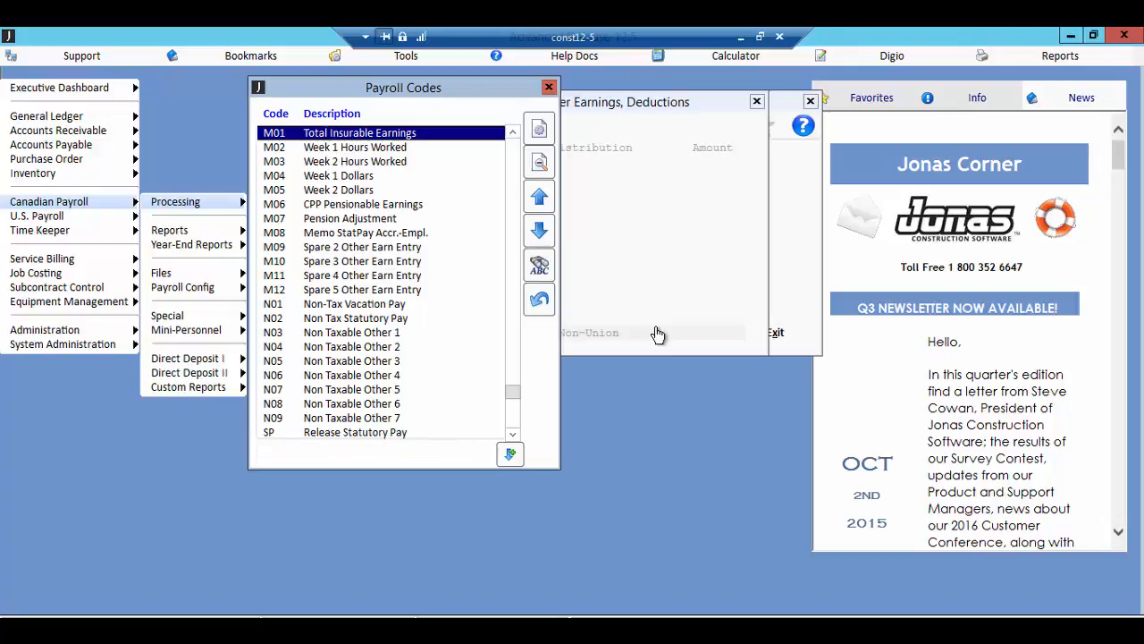
{"action": "type", "text": "VP"}
{"action": "key", "text": "Return"}
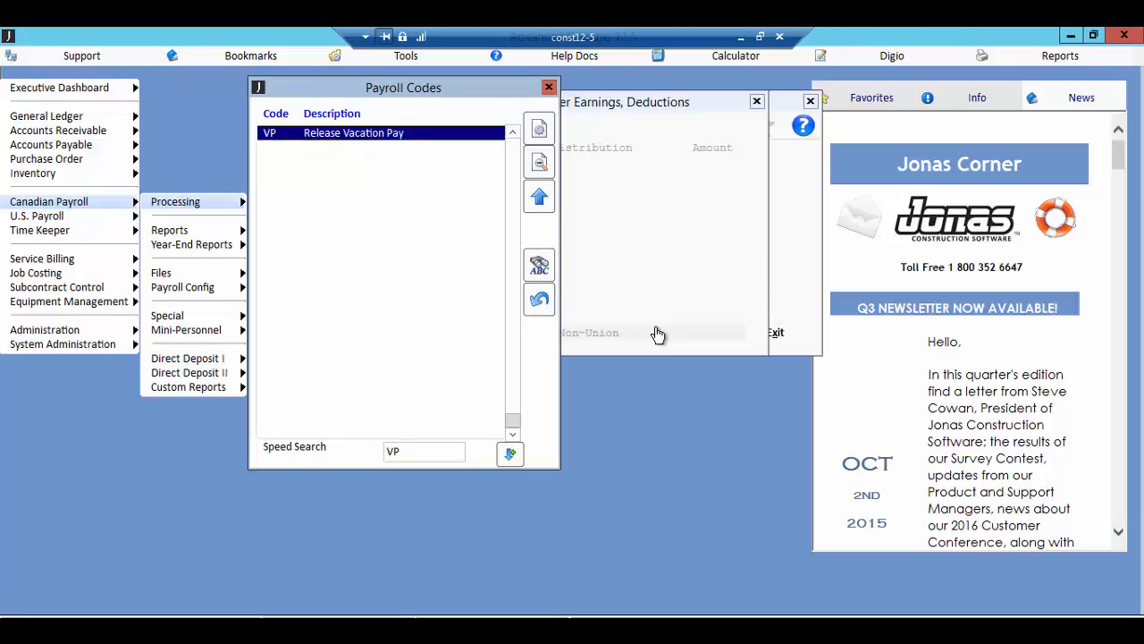
Step: Enter payroll code B02 Tax Benefit Travel for the employee with an amount of 50
{"action": "key", "text": "BackSpace"}
{"action": "type", "text": "B"}
{"action": "key", "text": "BackSpace"}
{"action": "key", "text": "BackSpace"}
{"action": "type", "text": "B"}
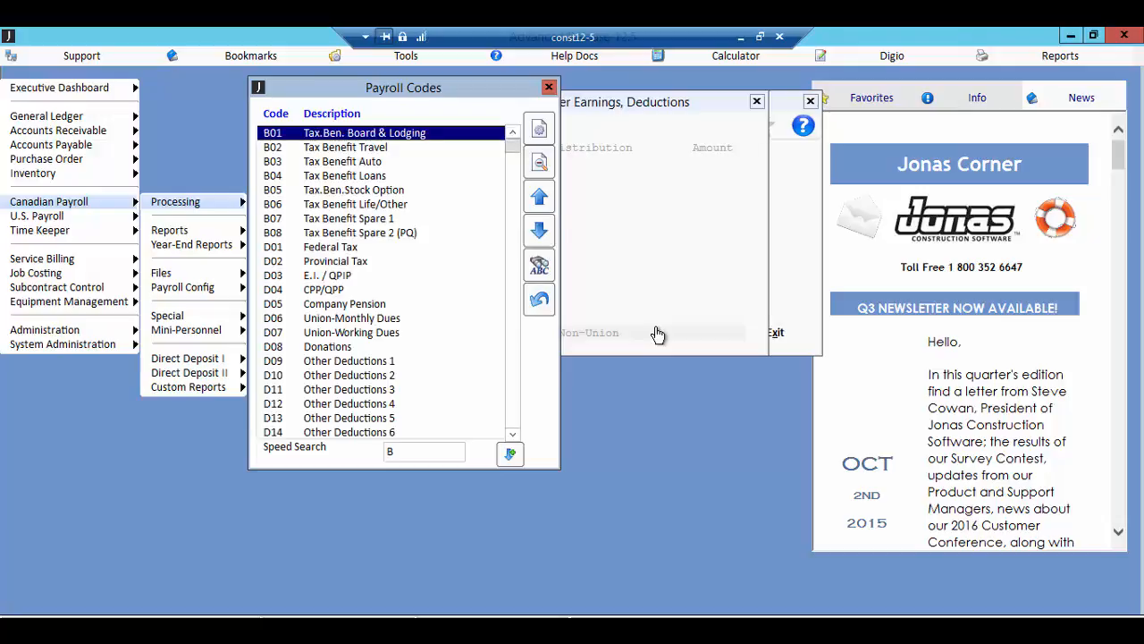
{"action": "key", "text": "Down"}
{"action": "key", "text": "Return"}
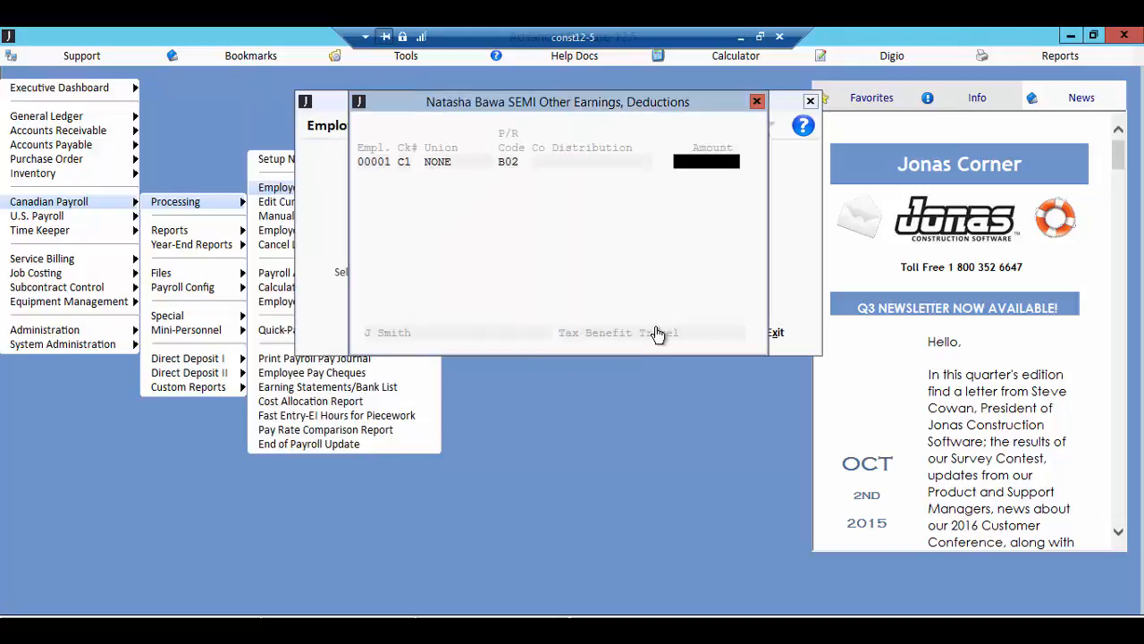
{"action": "type", "text": "50"}
{"action": "key", "text": "Return"}
Step: End the other earnings entry, review its summary, and cancel the batch
{"action": "key", "text": "Escape"}
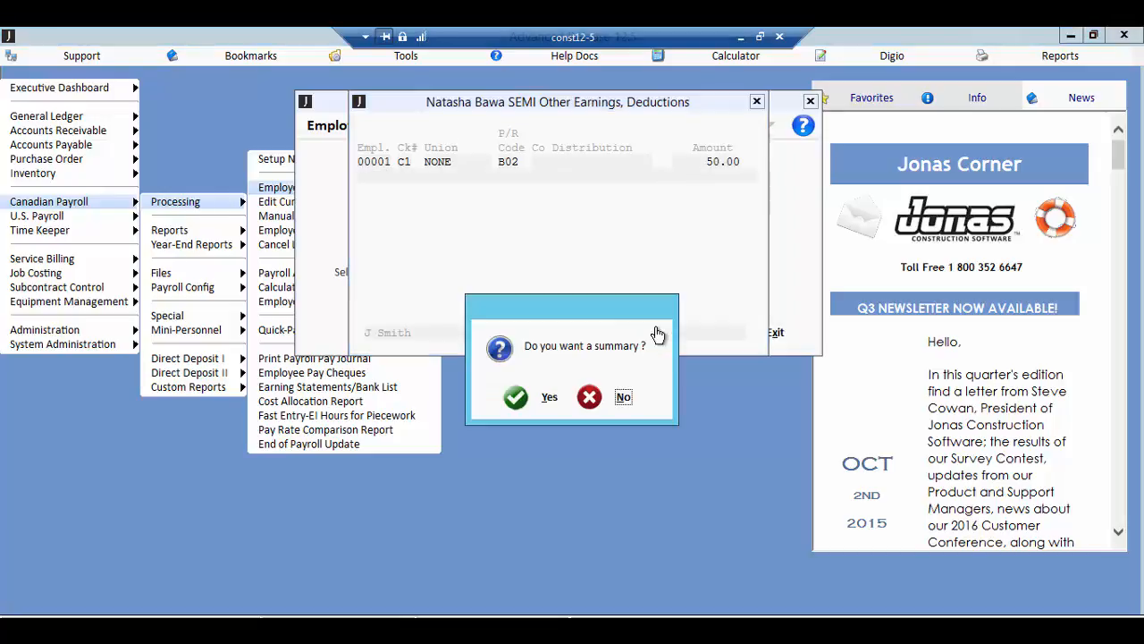
{"action": "left_click", "coordinate": [548, 398]}
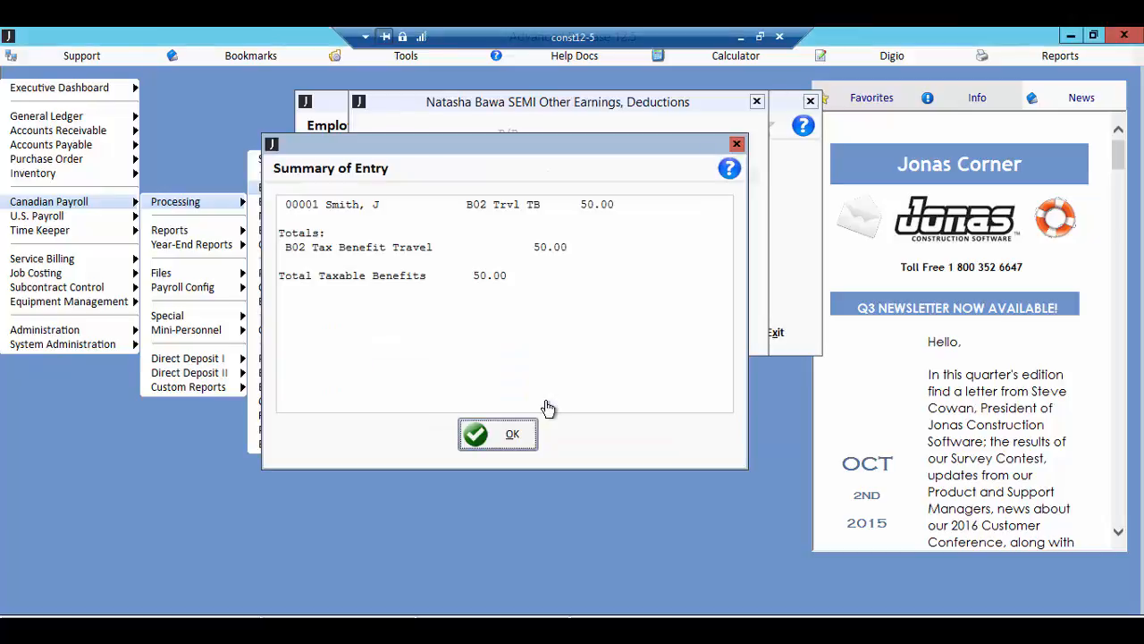
{"action": "left_click", "coordinate": [514, 437]}
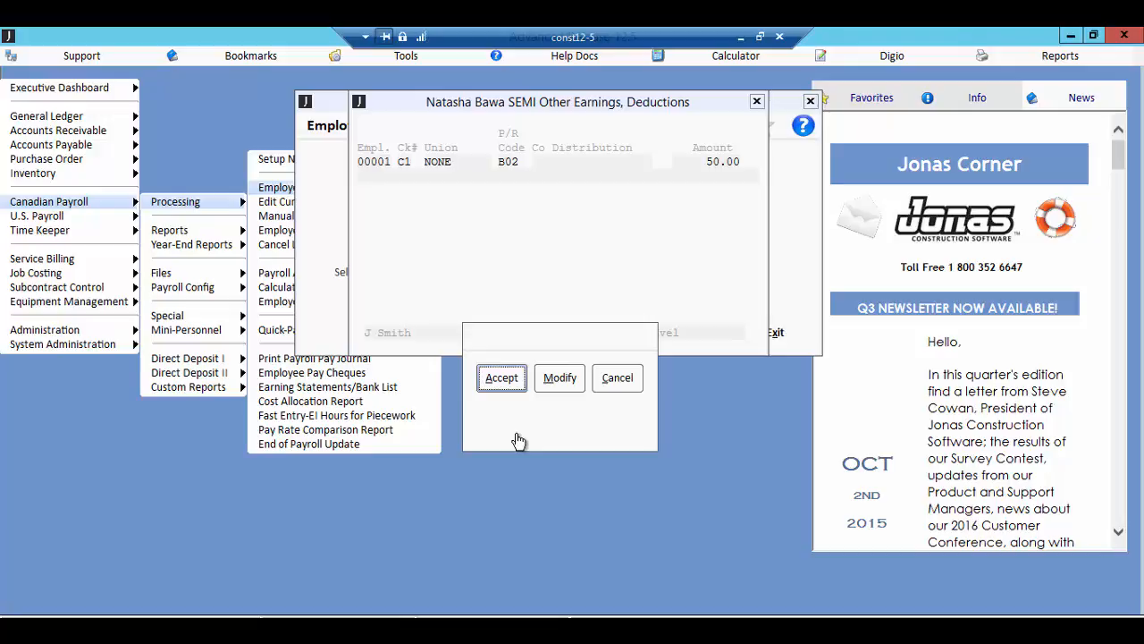
{"action": "left_click", "coordinate": [635, 385]}
{"action": "left_click", "coordinate": [630, 391]}
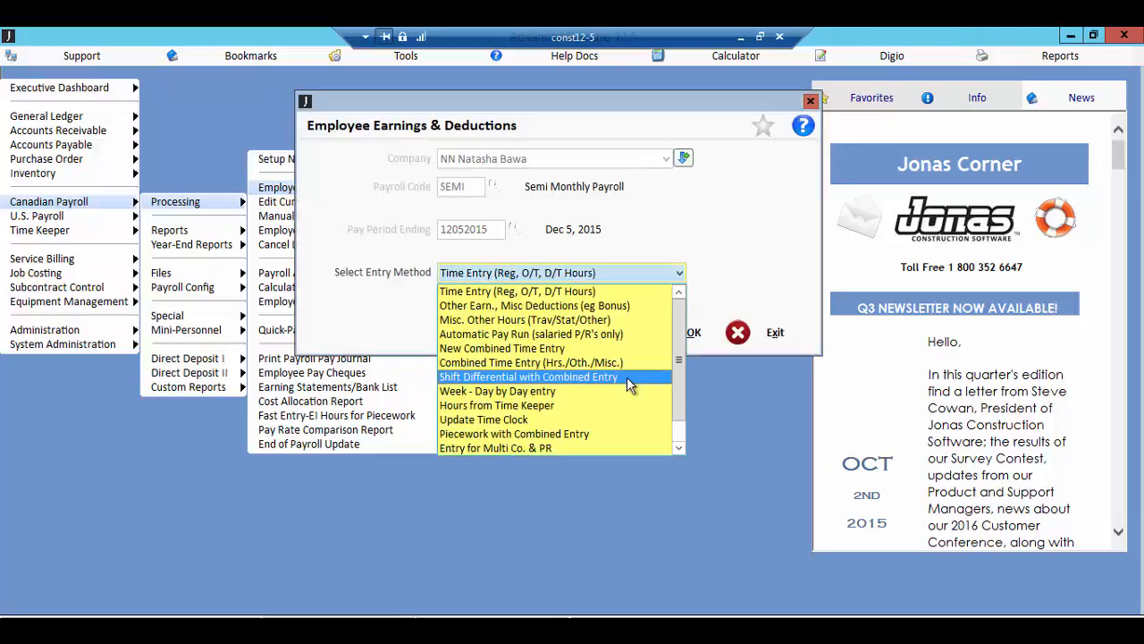
Step: Start a Misc. Other Hours (Trav/Stat/Other) entry using Reg Rate for travel, vacation and other hours
{"action": "left_click", "coordinate": [605, 322]}
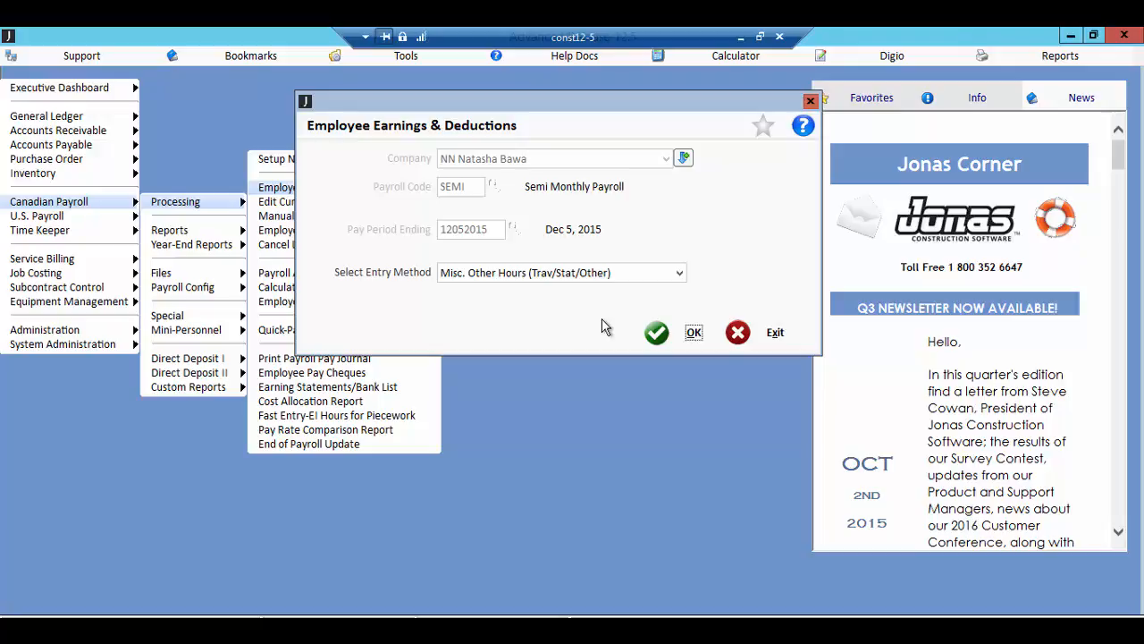
{"action": "left_click", "coordinate": [653, 333]}
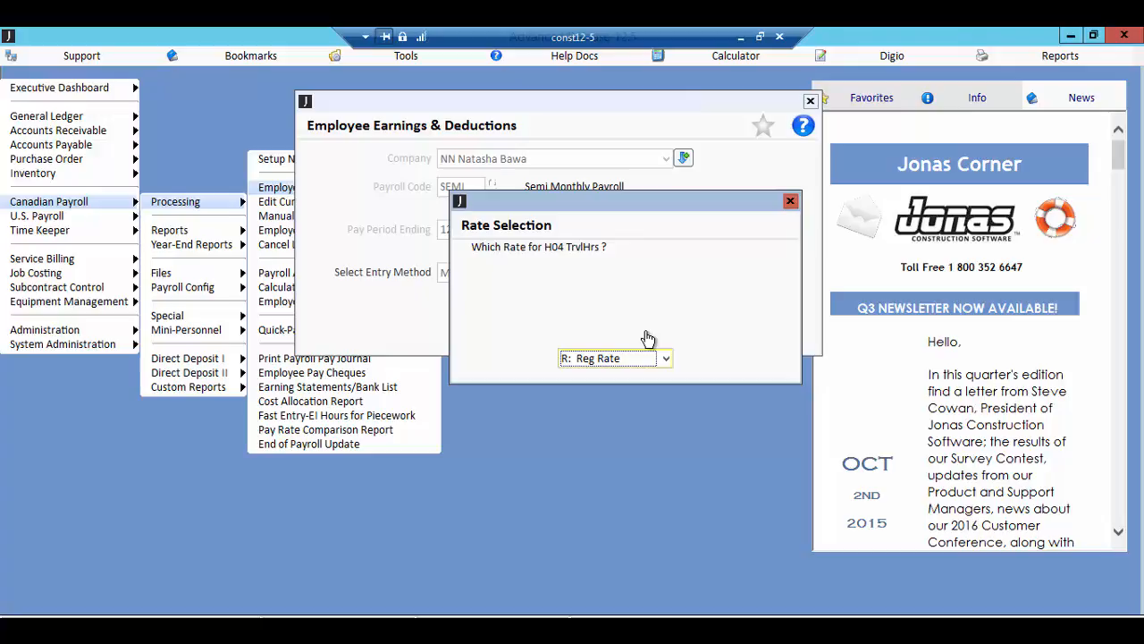
{"action": "left_click", "coordinate": [666, 360]}
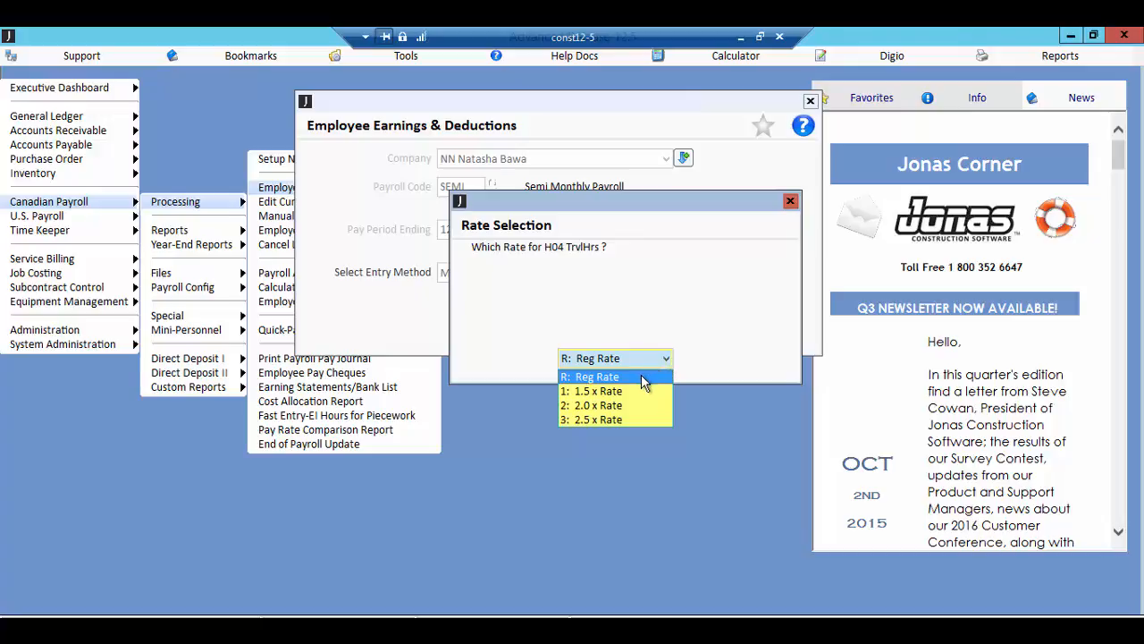
{"action": "left_click", "coordinate": [643, 378]}
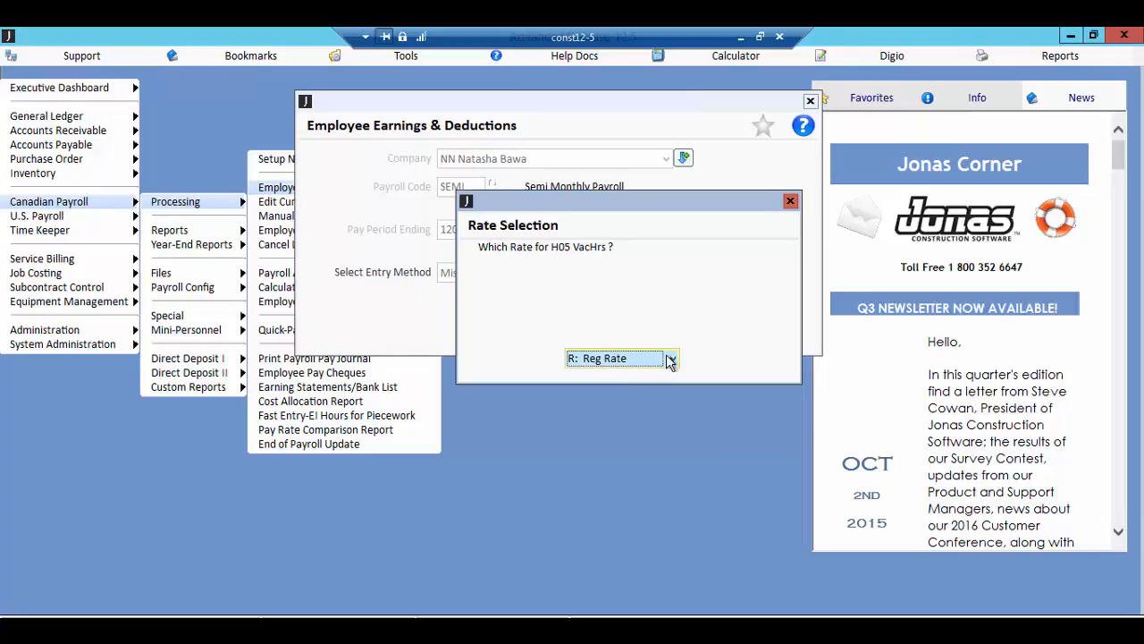
{"action": "left_click", "coordinate": [658, 359]}
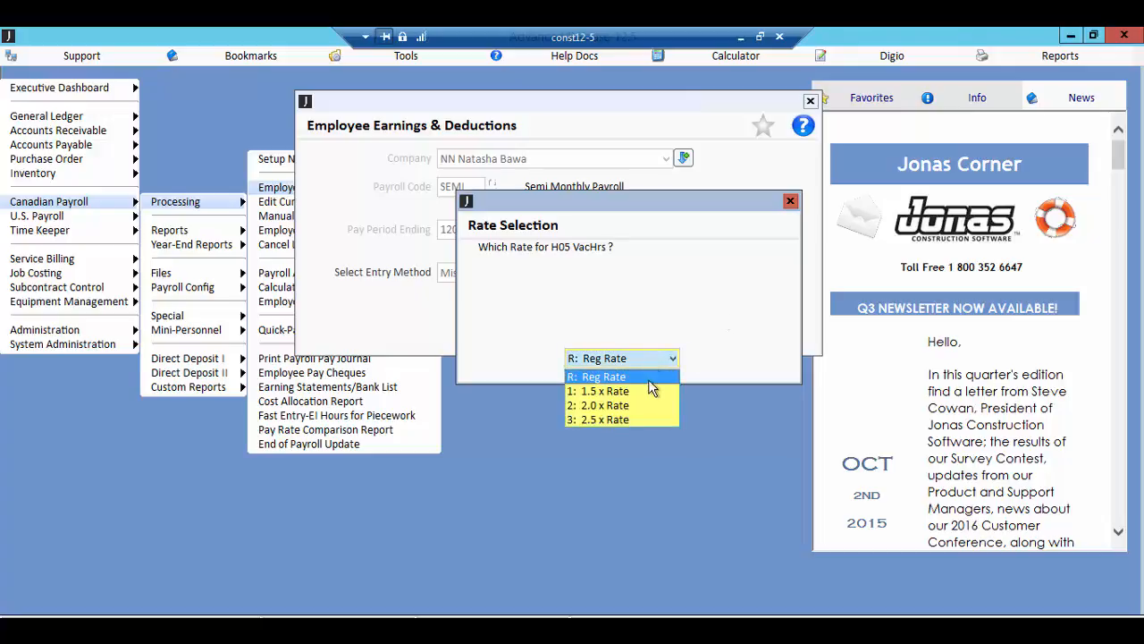
{"action": "left_click", "coordinate": [651, 377]}
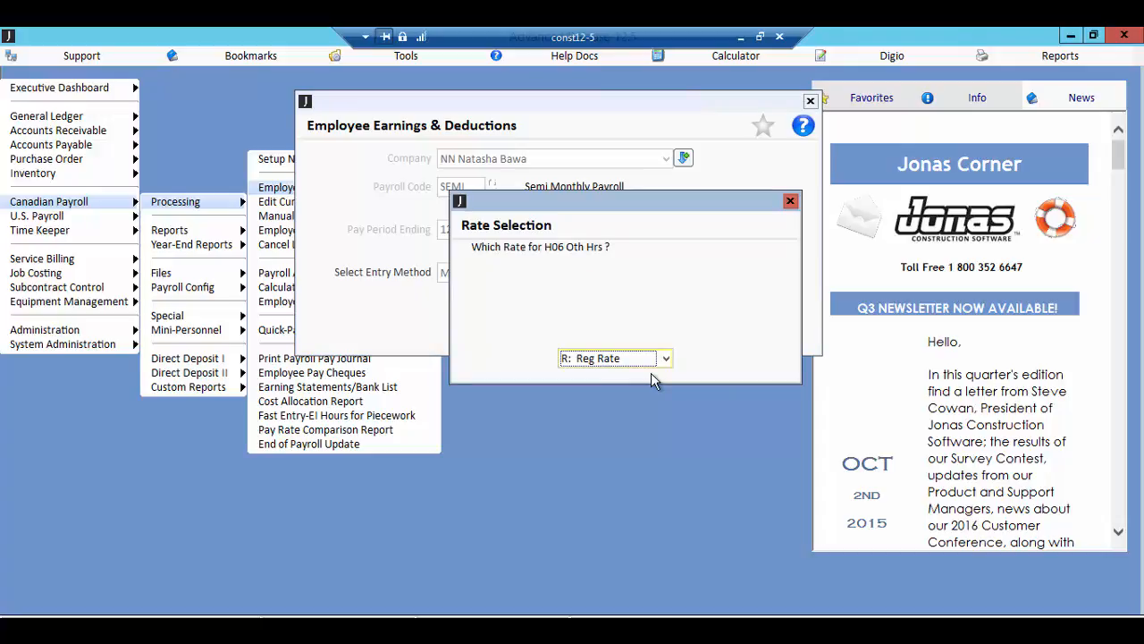
{"action": "key", "text": "Return"}
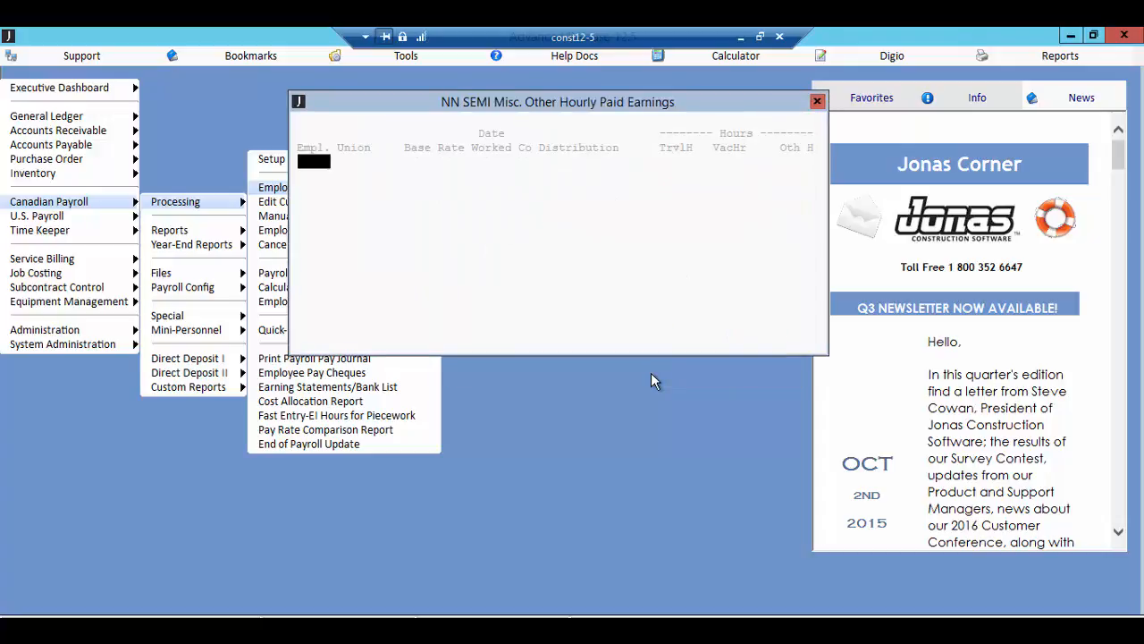
Step: Enter 5 travel, 5 vacation and 5 other hours for employee 00001, distributed to 05120 00
{"action": "key", "text": "F2"}
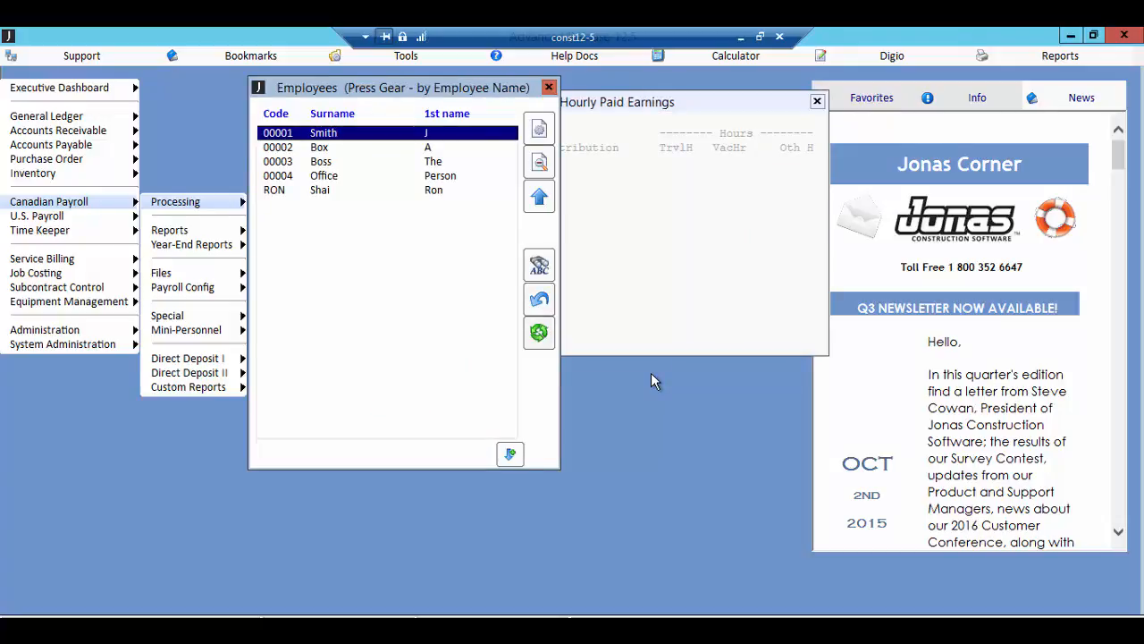
{"action": "key", "text": "Return"}
{"action": "key", "text": "Return"}
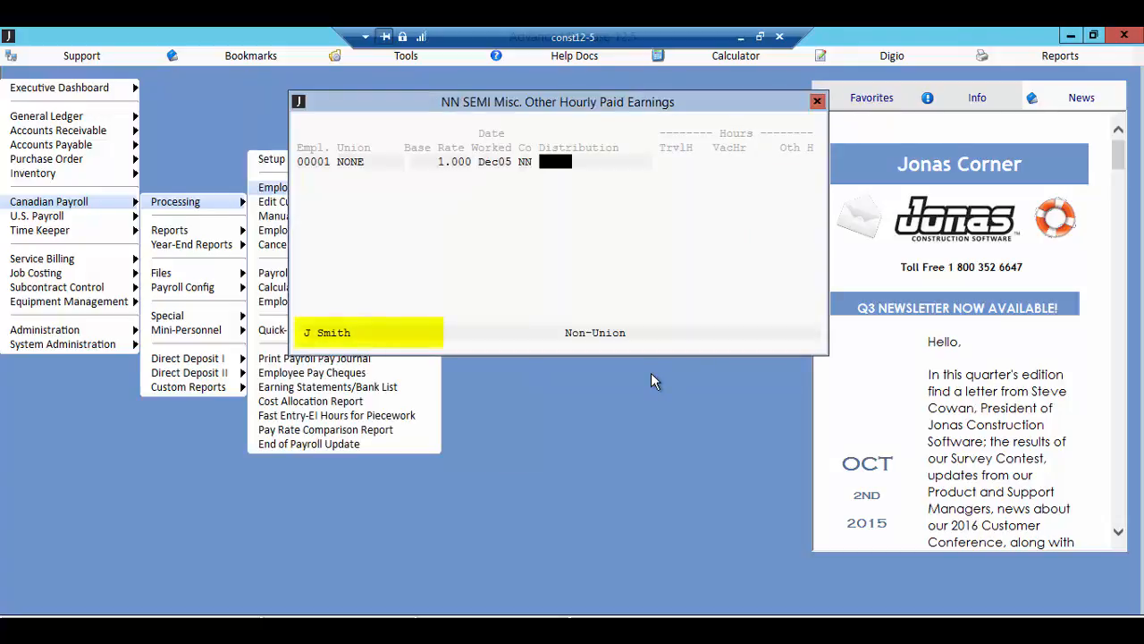
{"action": "key", "text": "Return"}
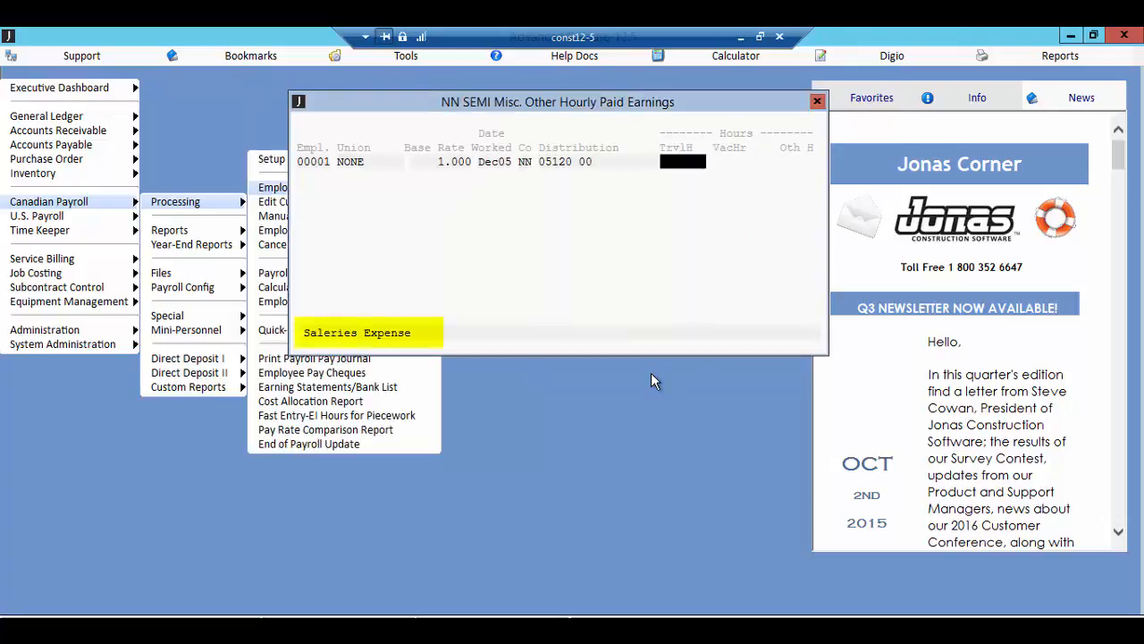
{"action": "type", "text": "5"}
{"action": "key", "text": "Return"}
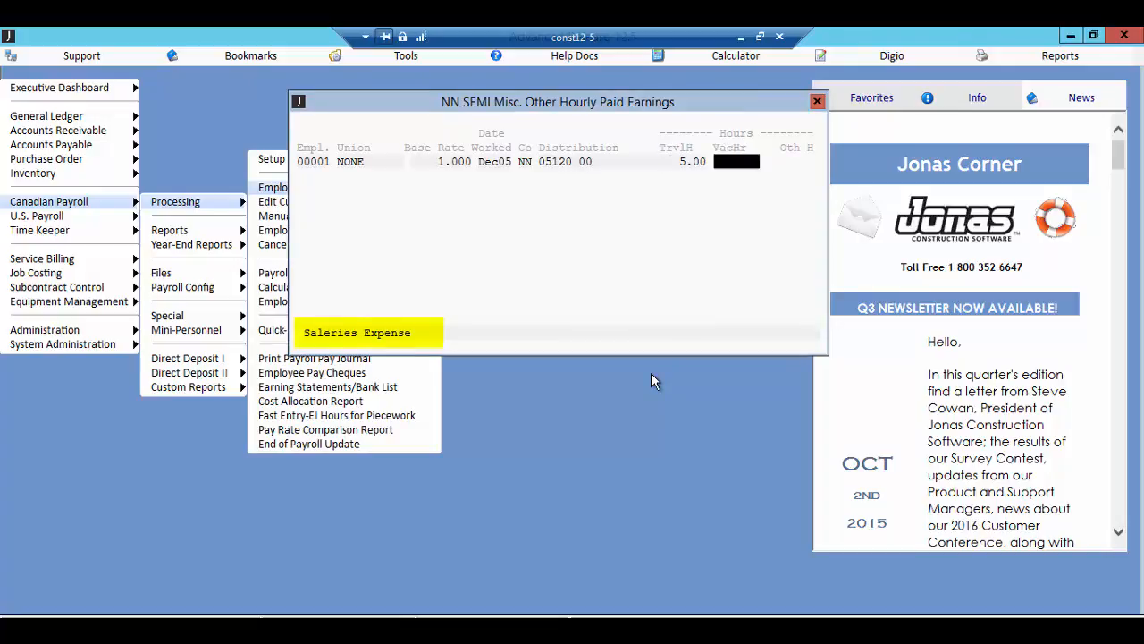
{"action": "type", "text": "5"}
{"action": "key", "text": "Return"}
{"action": "type", "text": "5"}
{"action": "key", "text": "Return"}
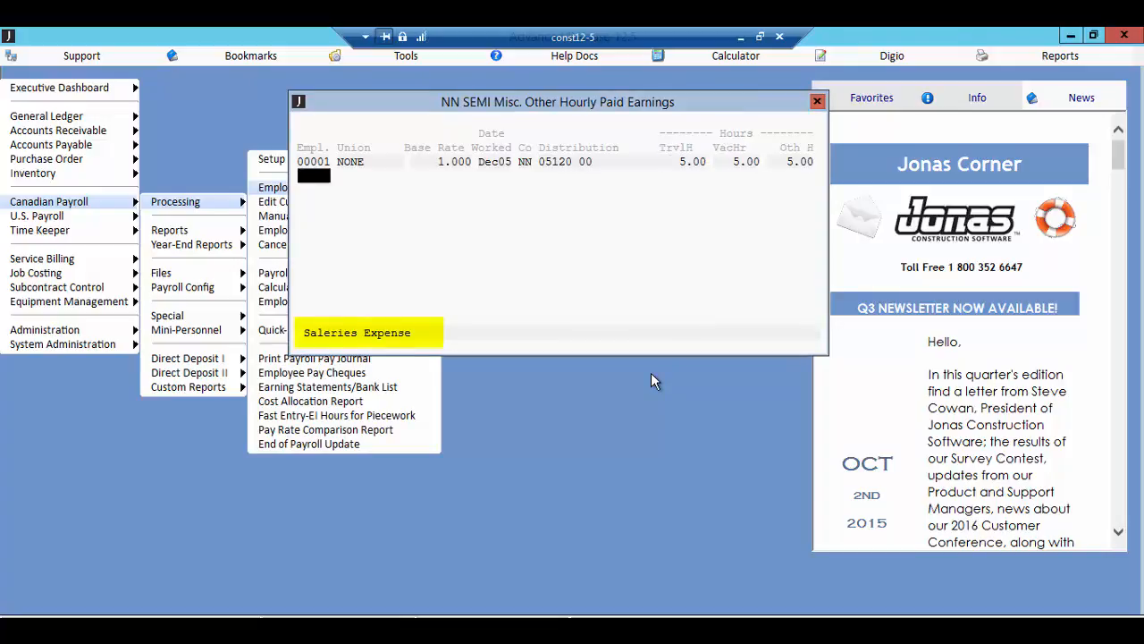
Step: End the miscellaneous hours entry, review its summary by employee, and cancel the batch
{"action": "key", "text": "Escape"}
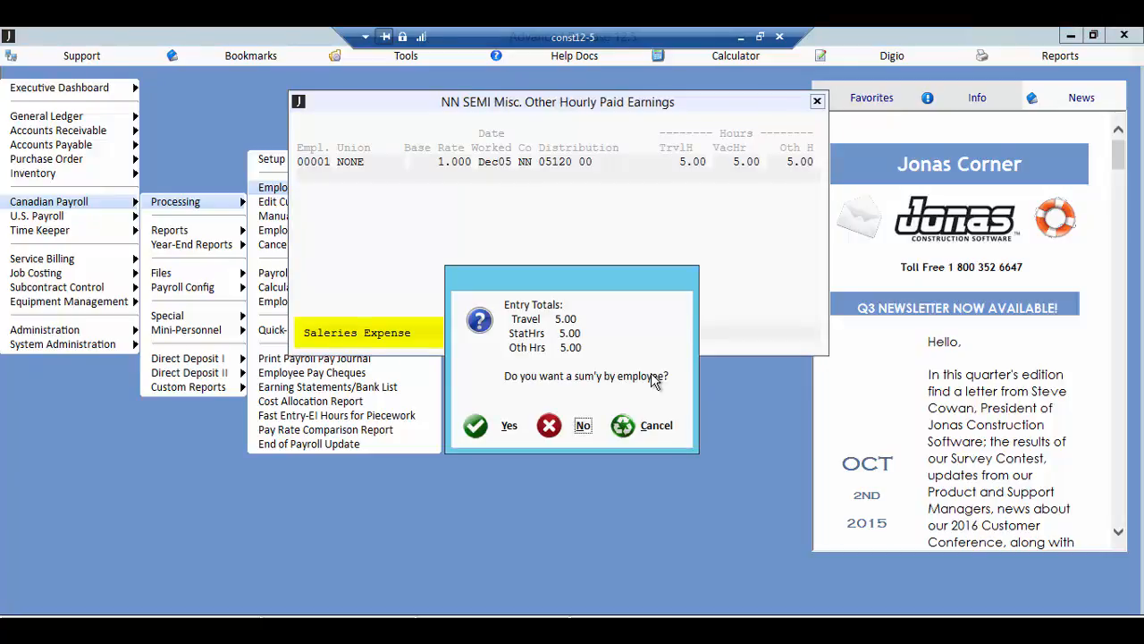
{"action": "left_click", "coordinate": [490, 427]}
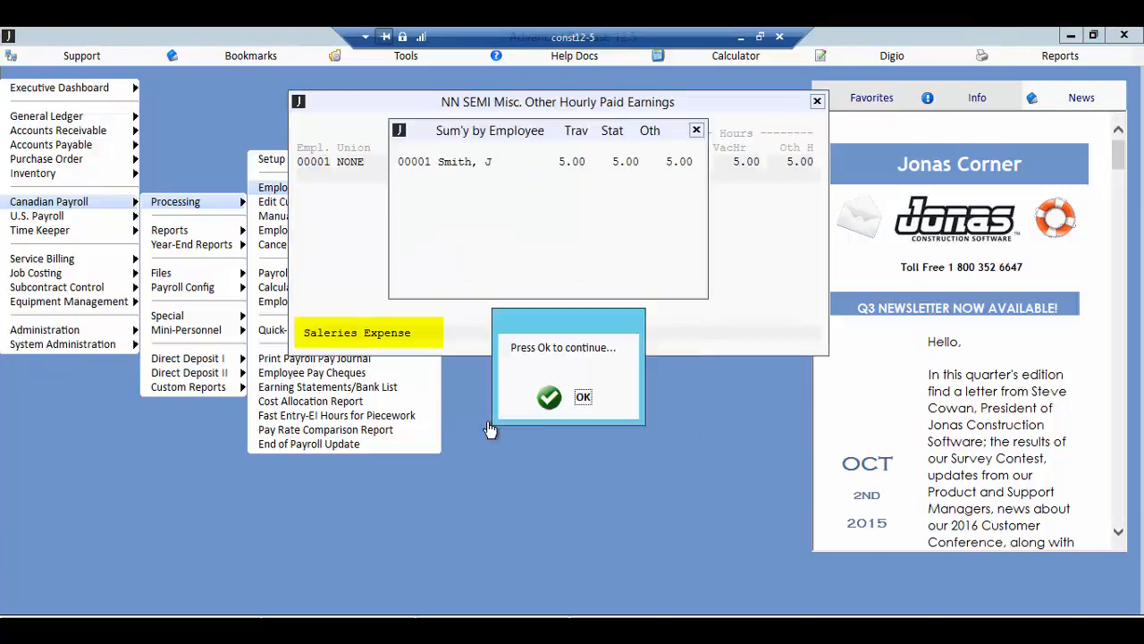
{"action": "left_click", "coordinate": [561, 402]}
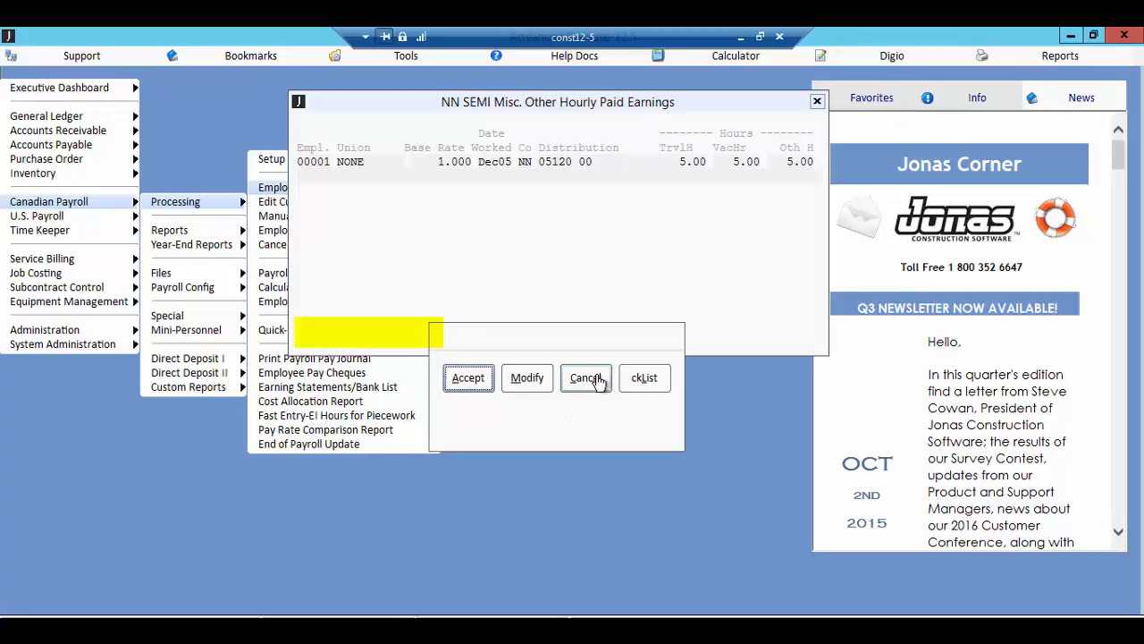
{"action": "left_click", "coordinate": [586, 378]}
{"action": "left_click", "coordinate": [633, 379]}
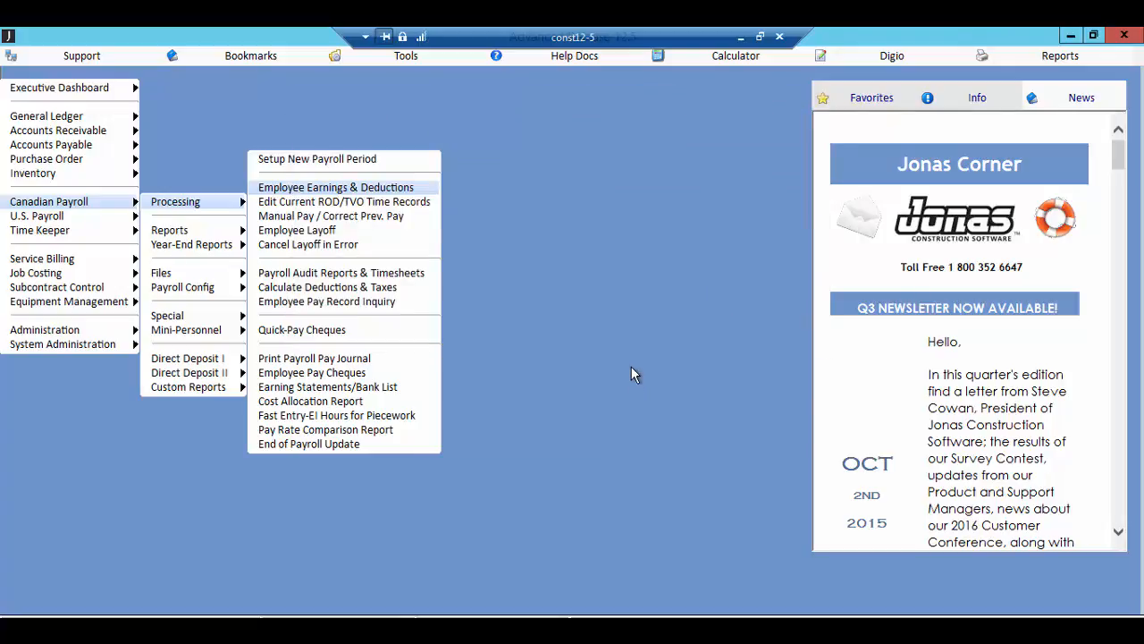
Step: Start an Automatic Pay Run (salaried P/R's only) for the SEMI payroll in Employee Earnings & Deductions
{"action": "left_click", "coordinate": [417, 190]}
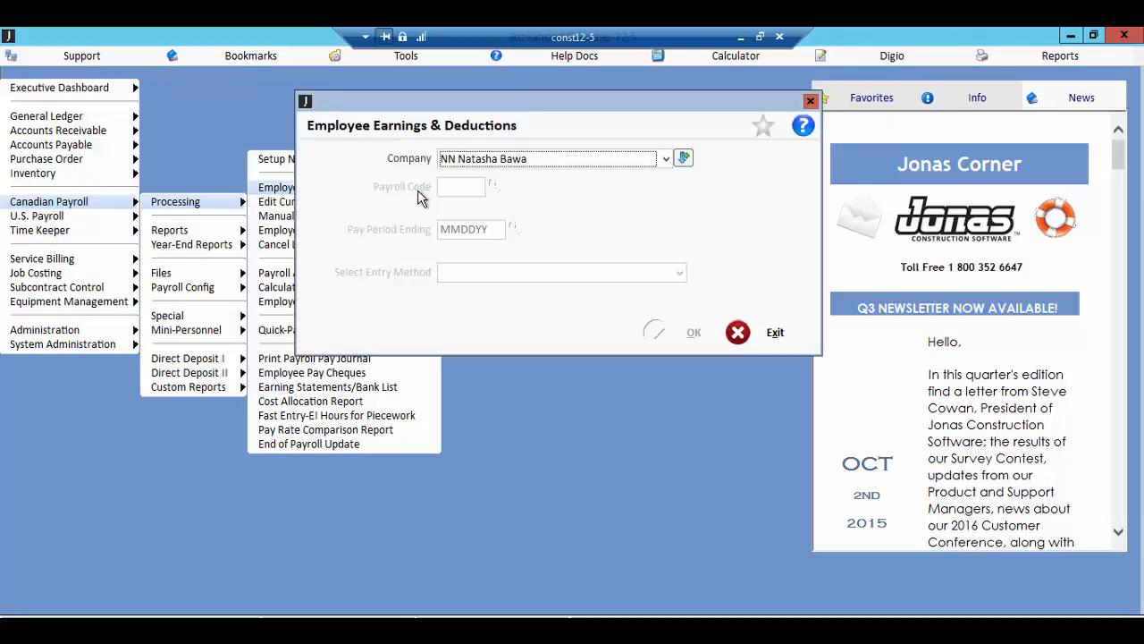
{"action": "key", "text": "Down"}
{"action": "key", "text": "Down"}
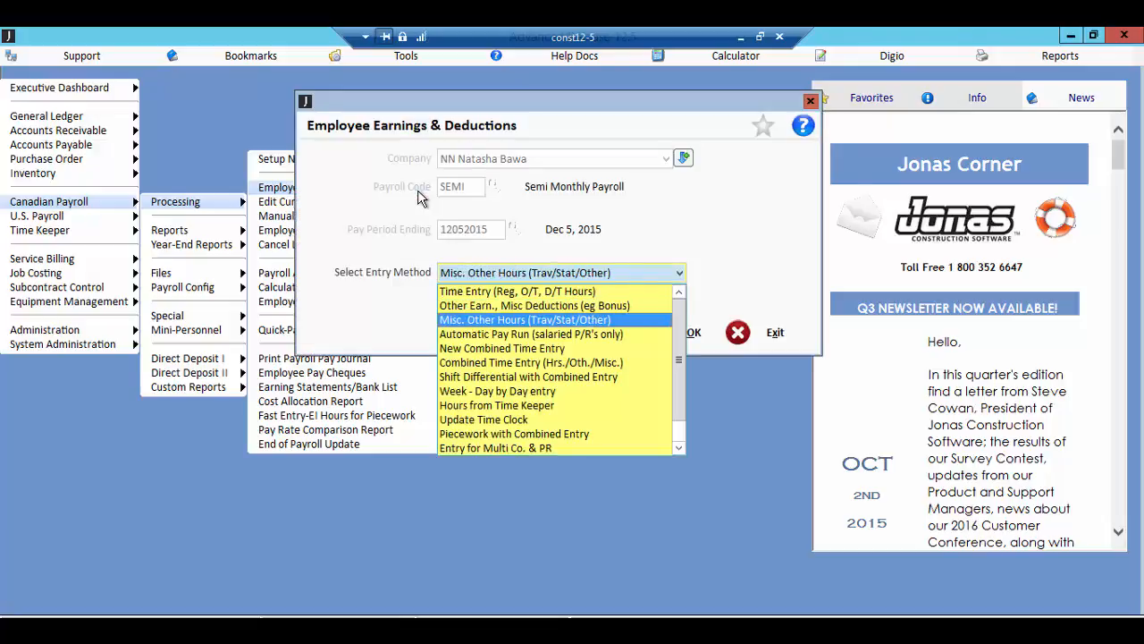
{"action": "key", "text": "Down"}
{"action": "key", "text": "Return"}
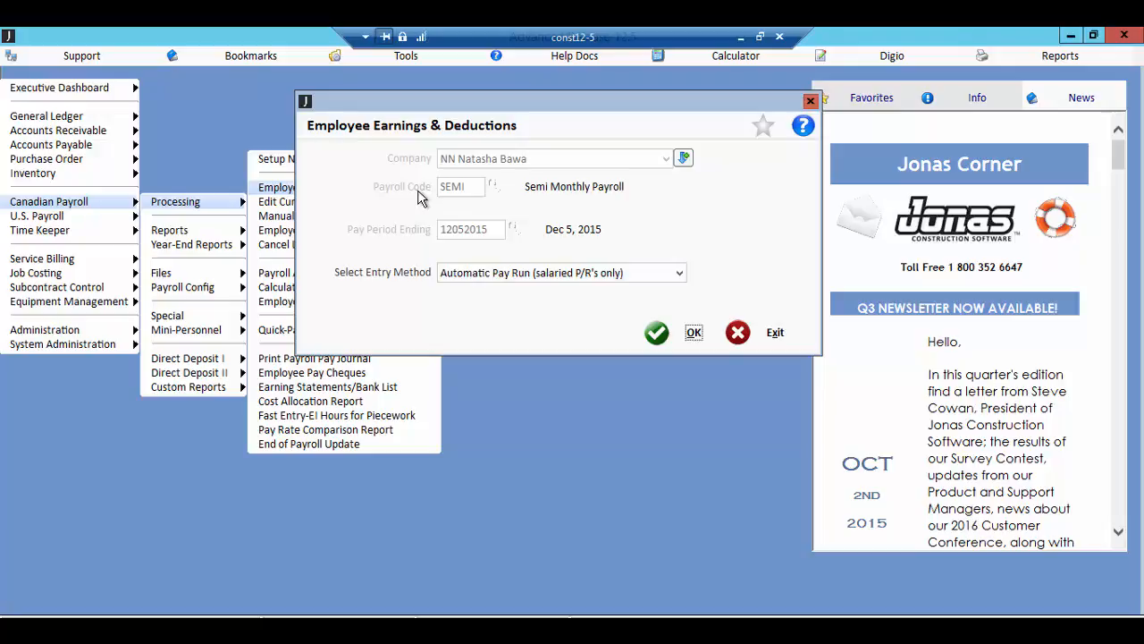
{"action": "left_click", "coordinate": [658, 332]}
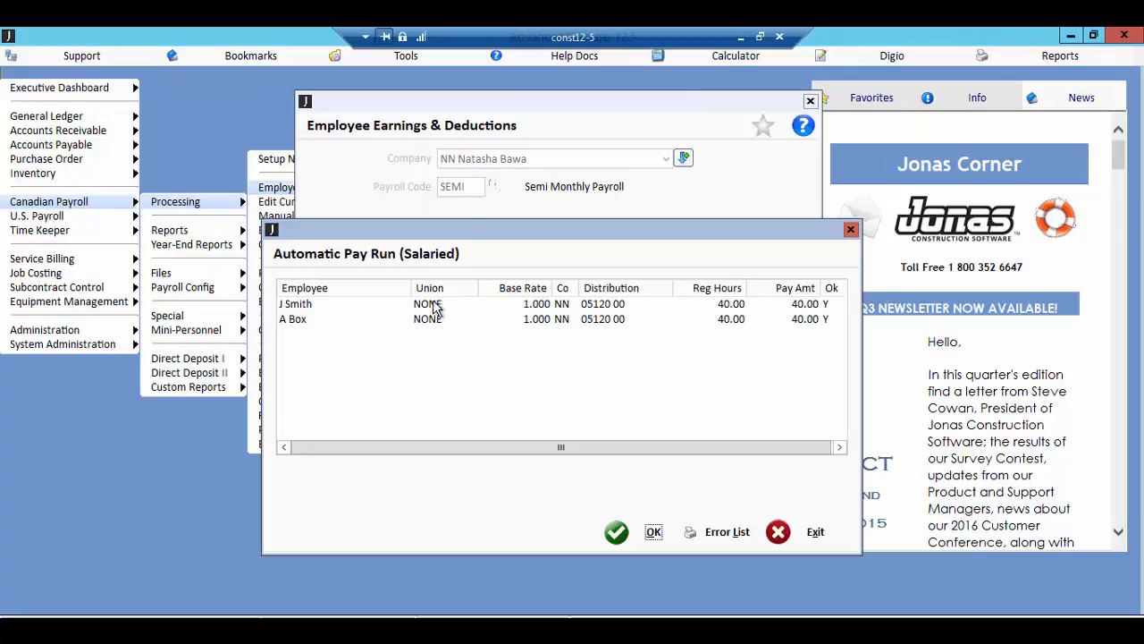
Step: Exclude the first listed employee from the automatic pay run, then cancel the entire batch without printing
{"action": "double_click", "coordinate": [298, 309]}
{"action": "left_click", "coordinate": [623, 542]}
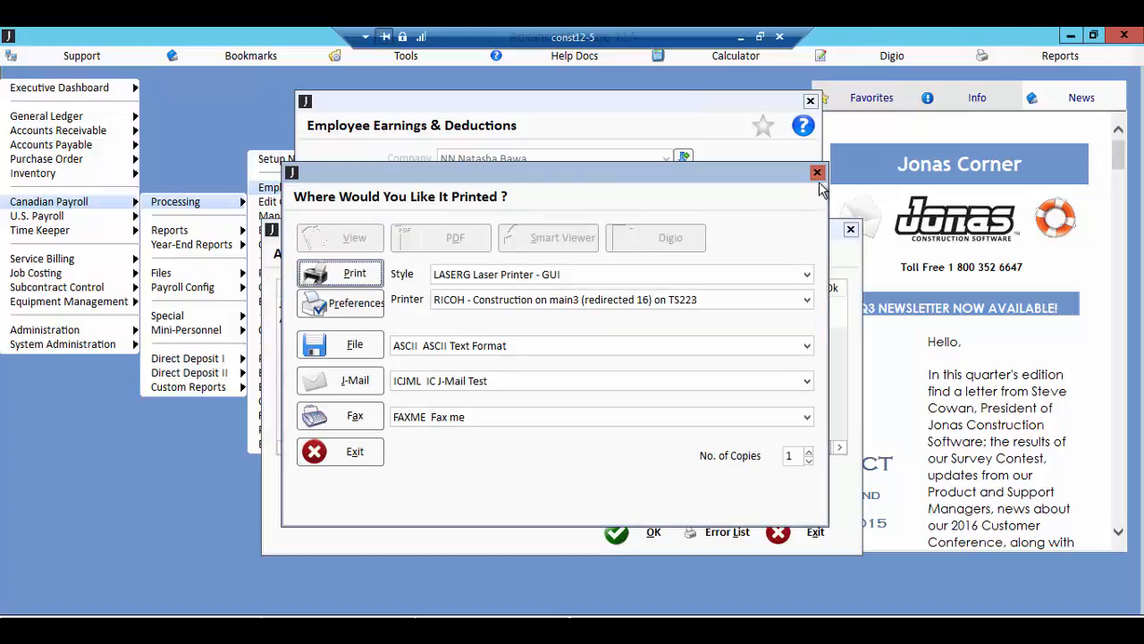
{"action": "left_click", "coordinate": [309, 454]}
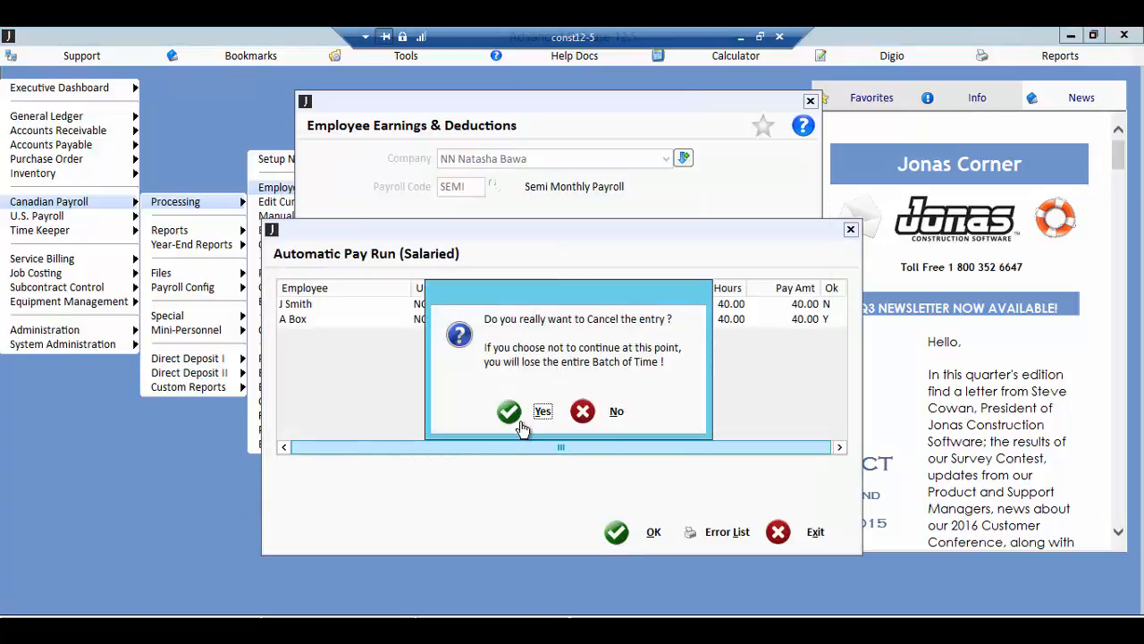
{"action": "left_click", "coordinate": [523, 429]}
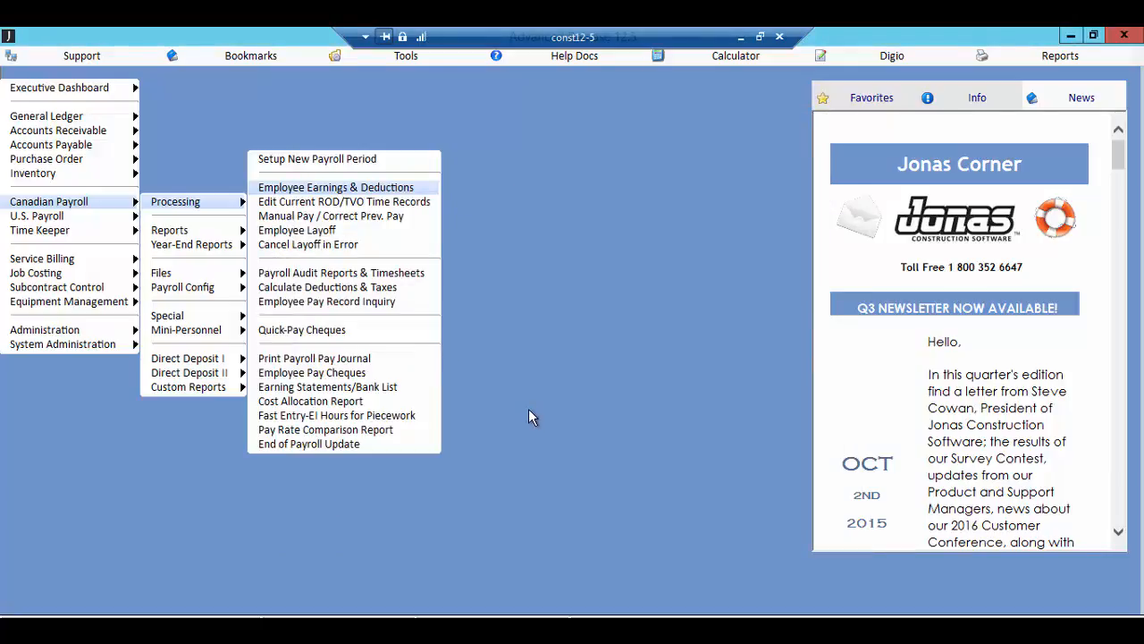
Step: Start a New Combined Time Entry for the SEMI payroll in Employee Earnings & Deductions
{"action": "key", "text": "Return"}
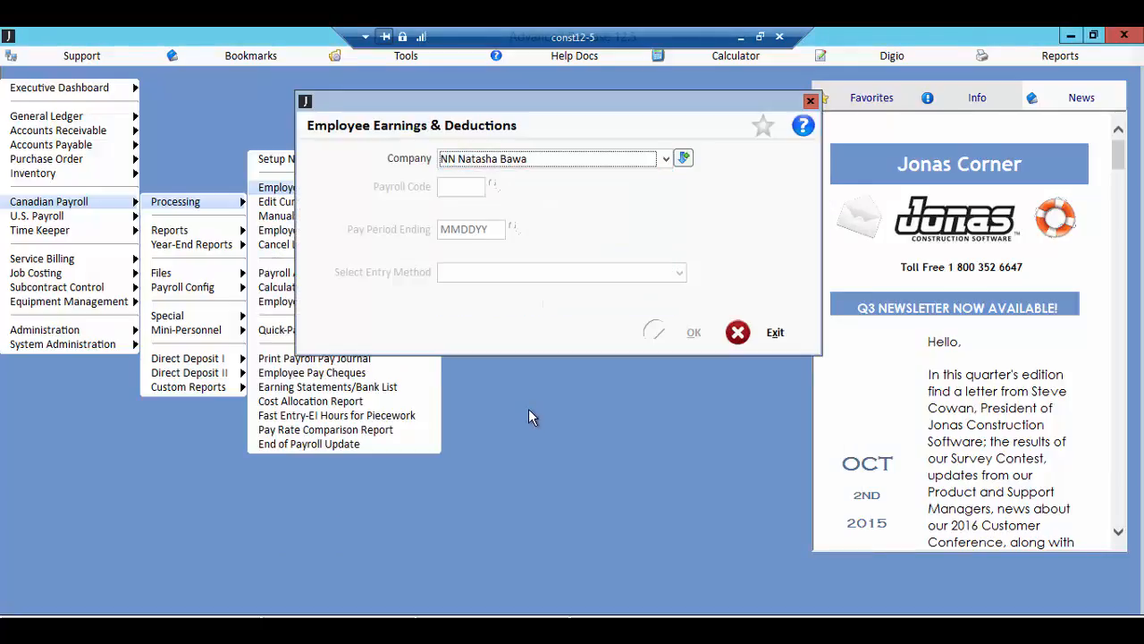
{"action": "left_click", "coordinate": [680, 273]}
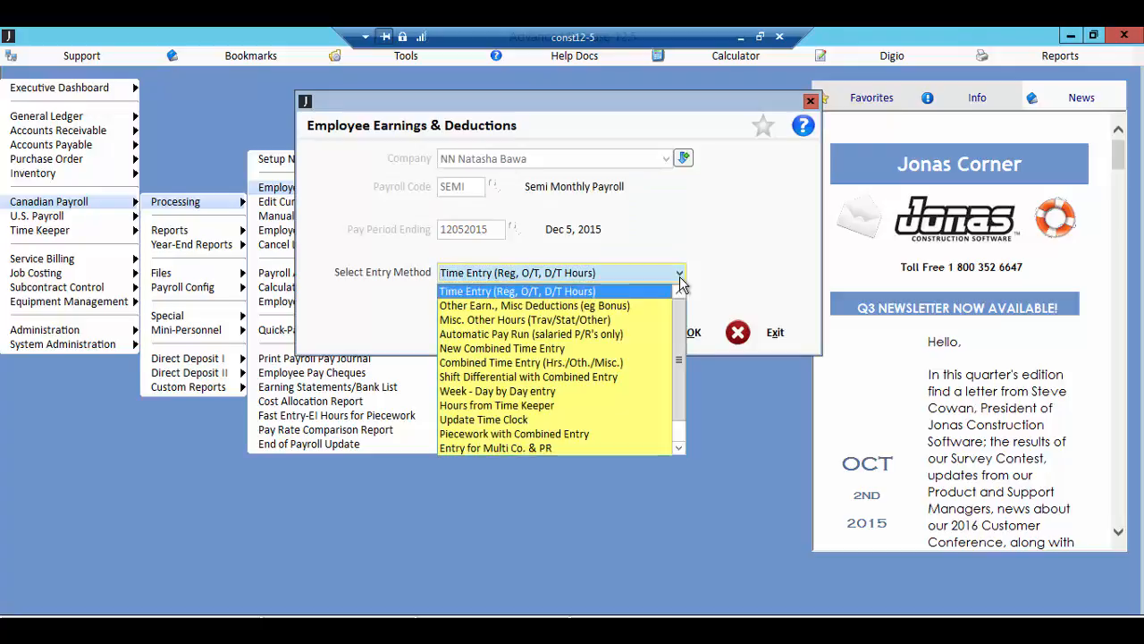
{"action": "left_click", "coordinate": [602, 348]}
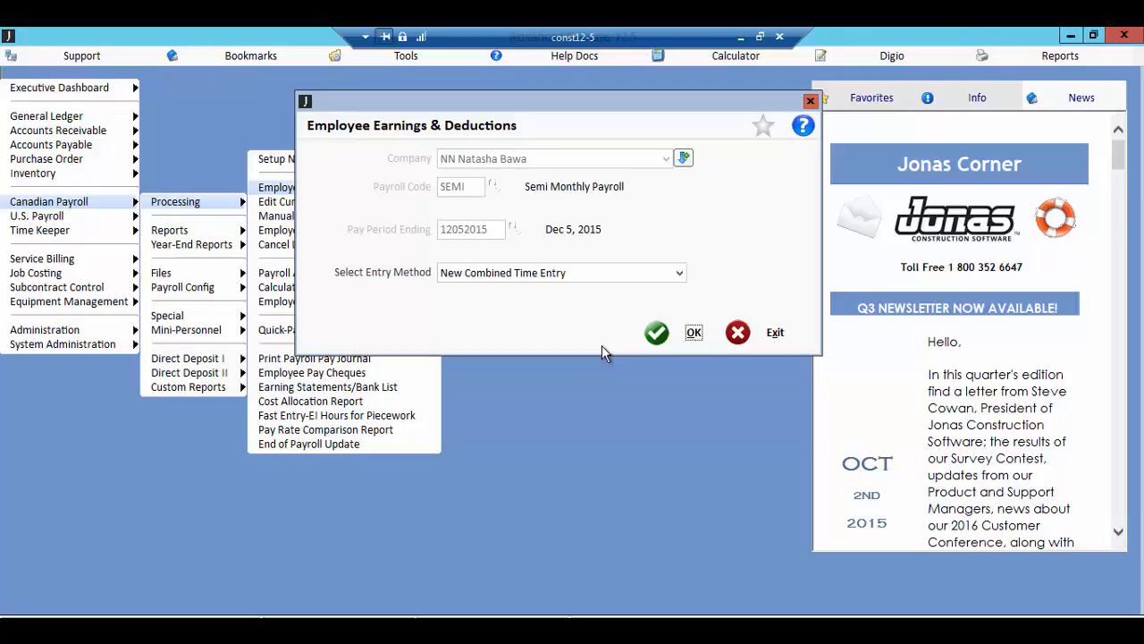
{"action": "left_click", "coordinate": [656, 332]}
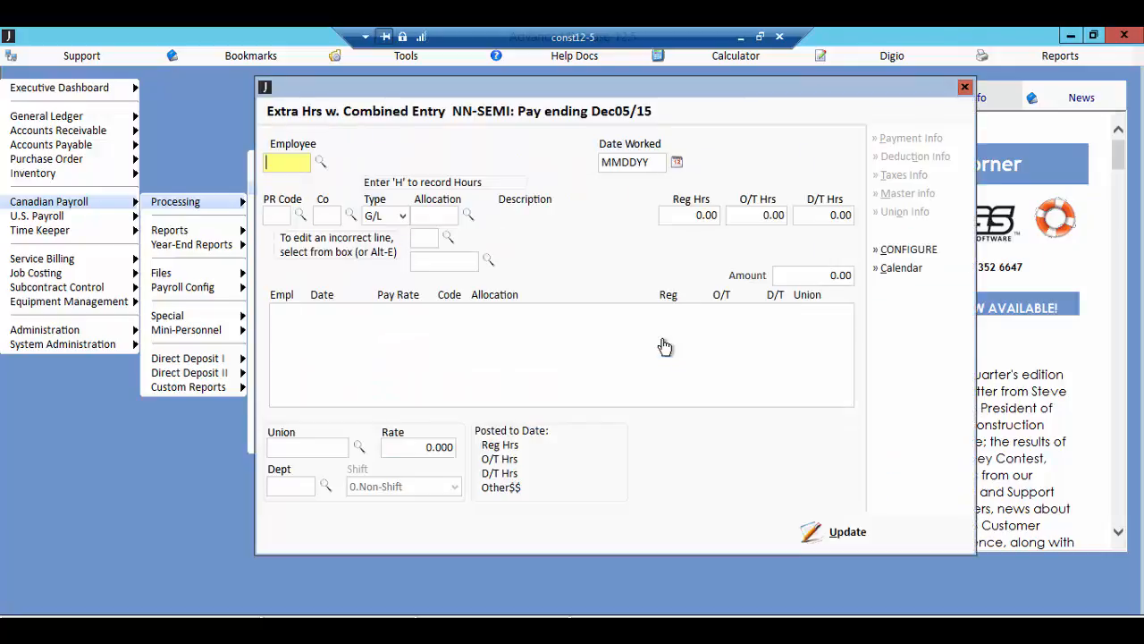
Step: Select employee 00001 with date worked Dec 5, 2015, and temporarily activate the December 2015 period for the entry
{"action": "key", "text": "F2"}
{"action": "key", "text": "Return"}
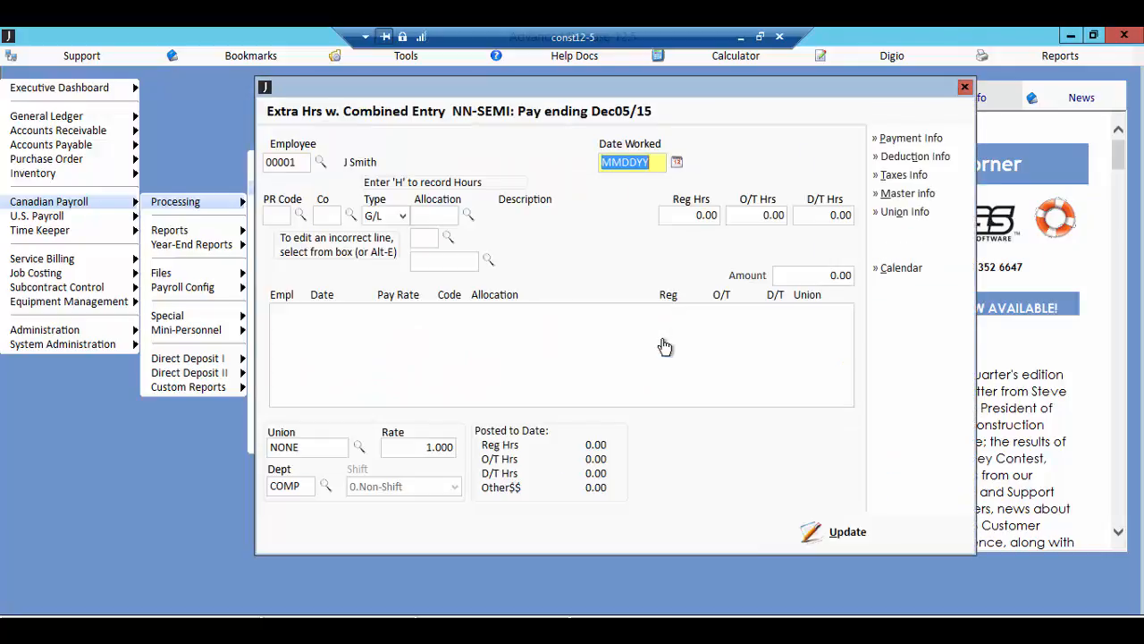
{"action": "key", "text": "Return"}
{"action": "key", "text": "Left"}
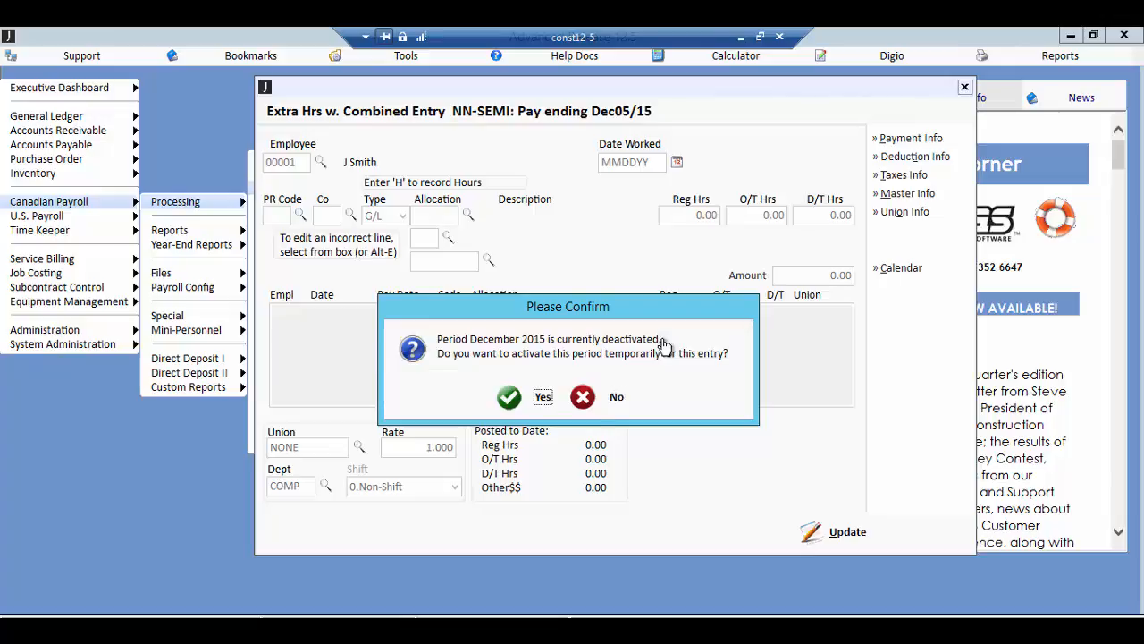
{"action": "key", "text": "Return"}
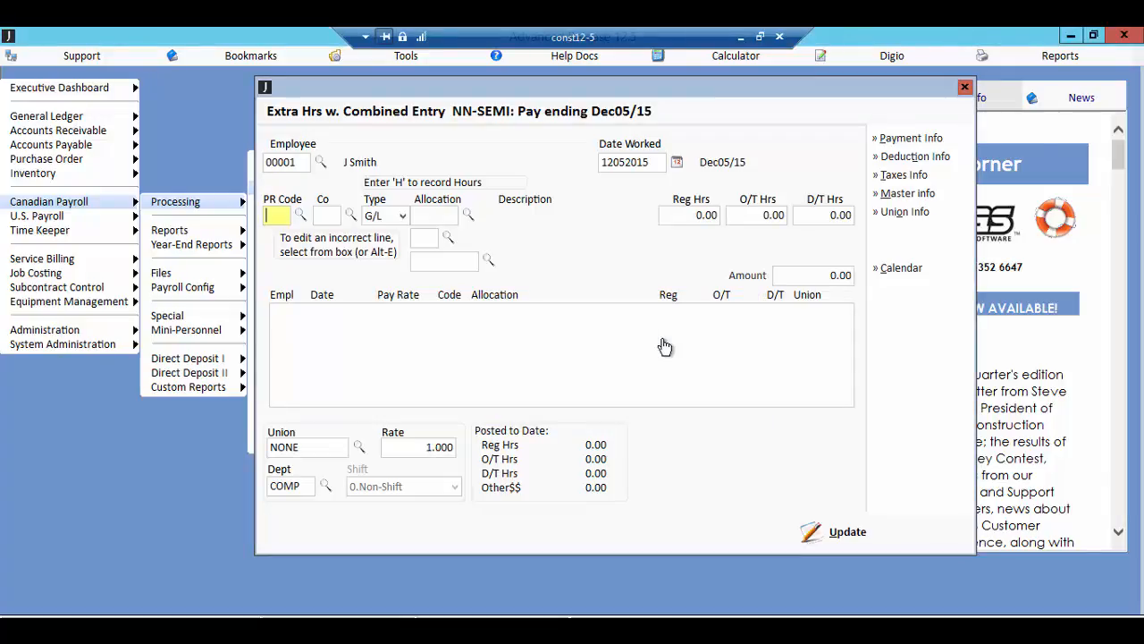
Step: Set the time line's payroll code to H for hours in company NN with allocation type G/L
{"action": "type", "text": "H"}
{"action": "key", "text": "Return"}
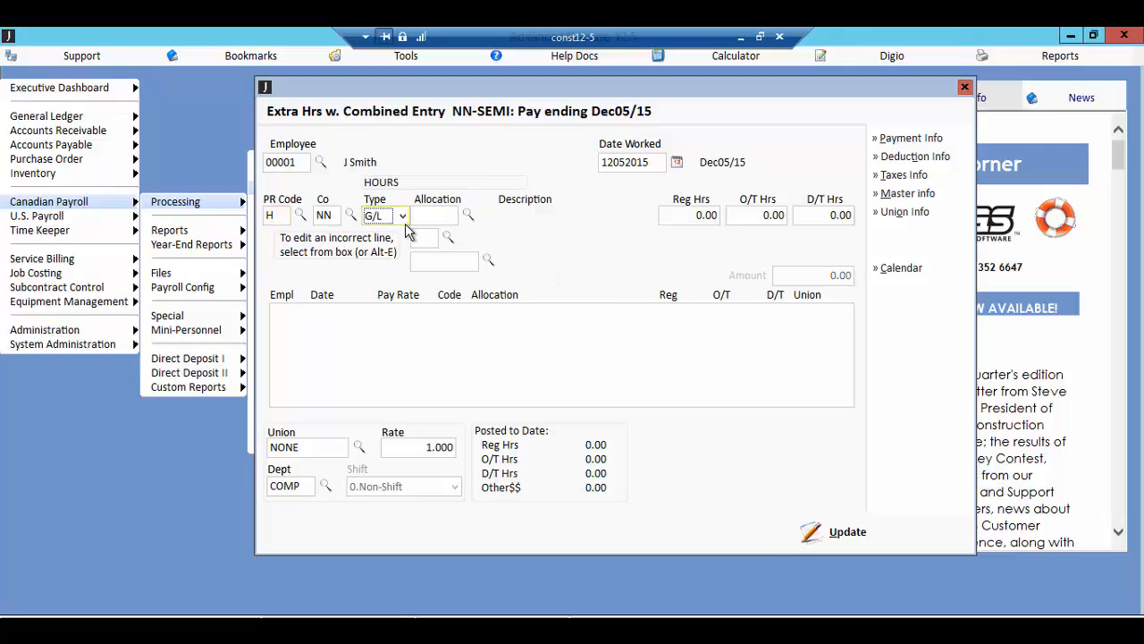
{"action": "left_click", "coordinate": [402, 218]}
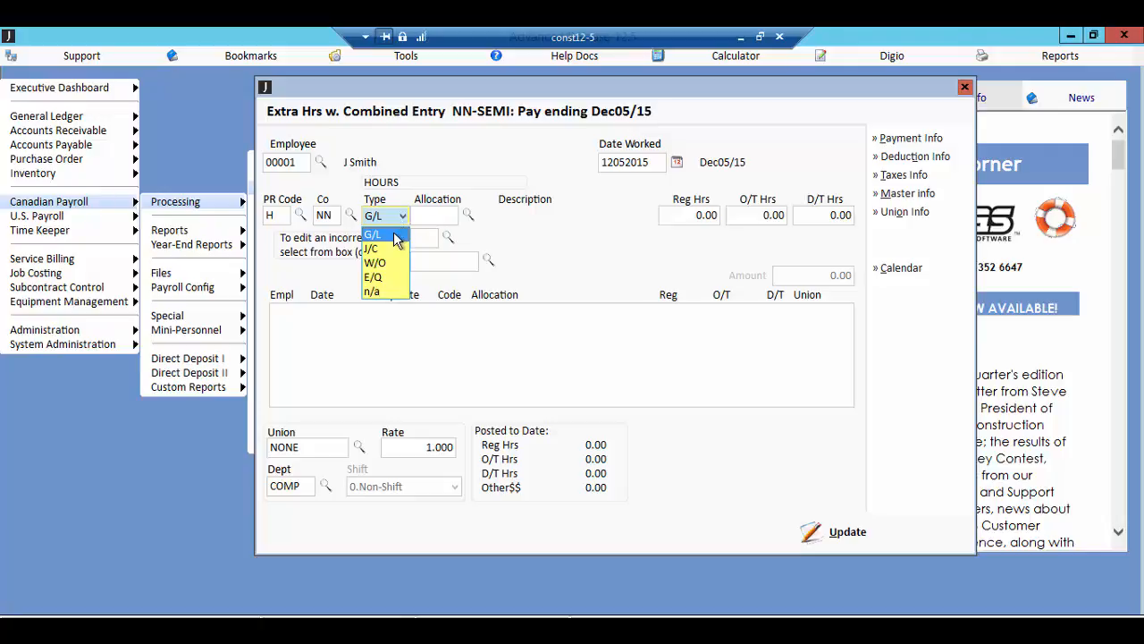
{"action": "left_click", "coordinate": [393, 238]}
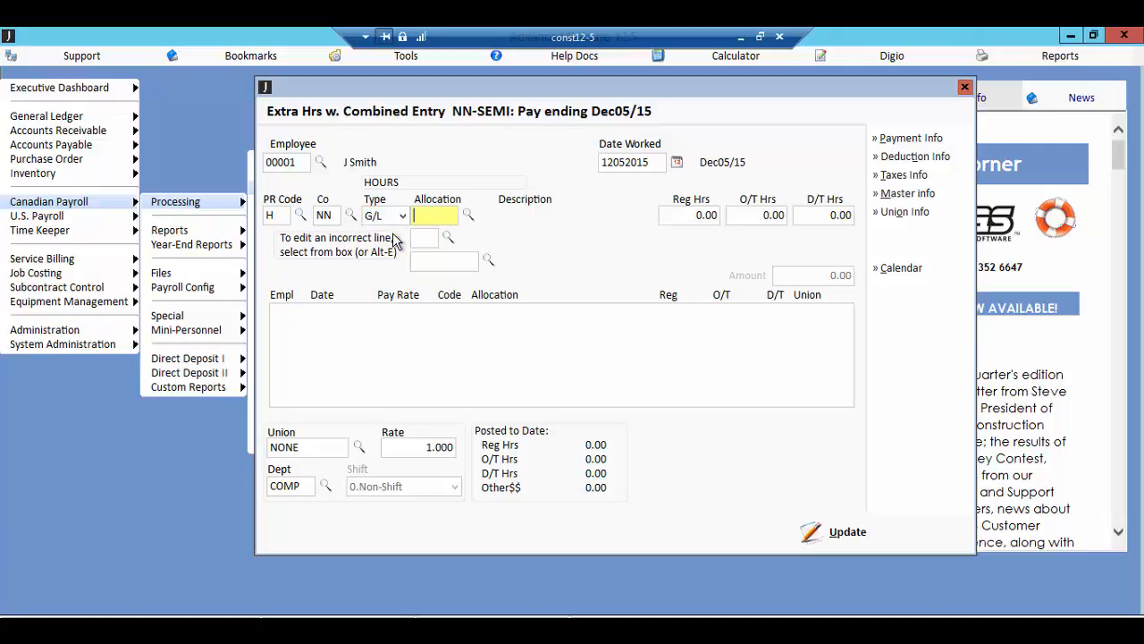
{"action": "left_click", "coordinate": [468, 218]}
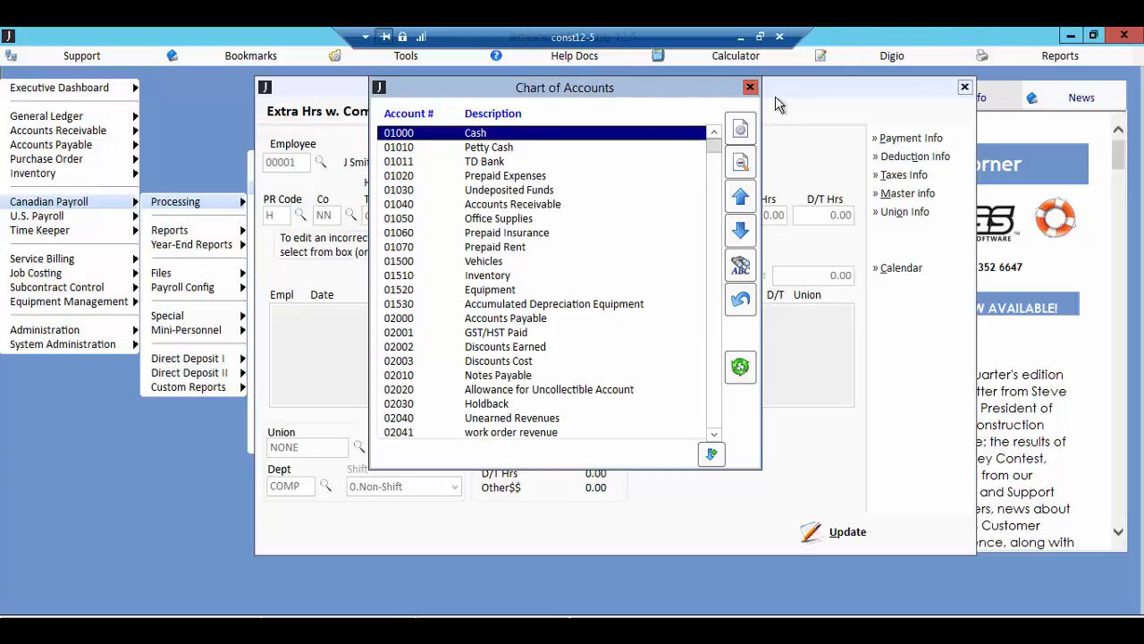
{"action": "left_click", "coordinate": [753, 87]}
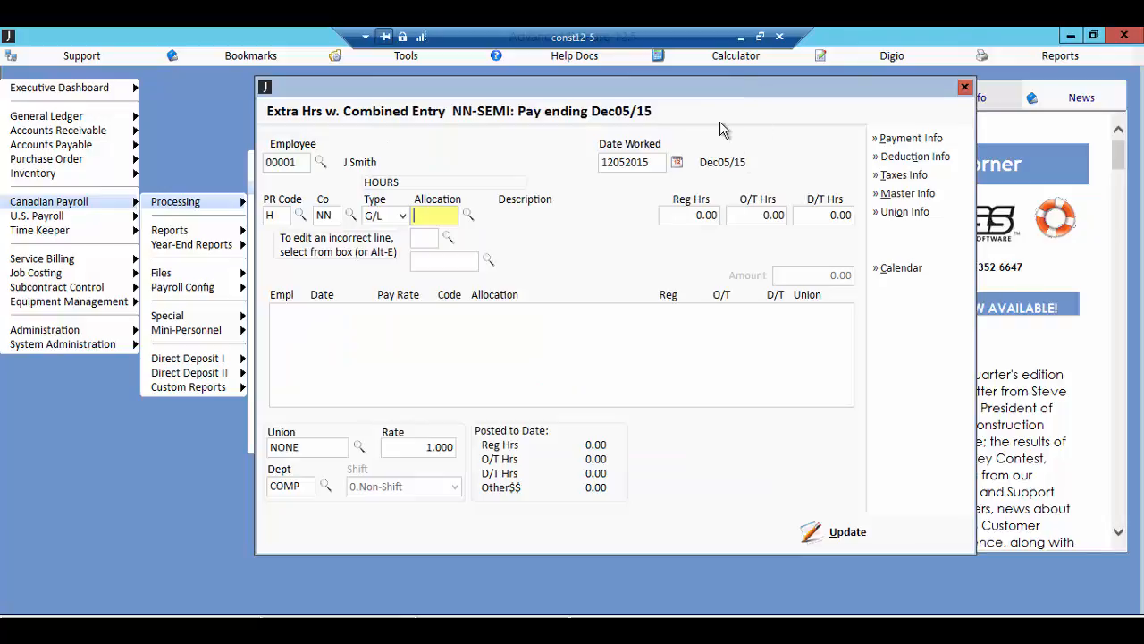
{"action": "key", "text": "alt+e"}
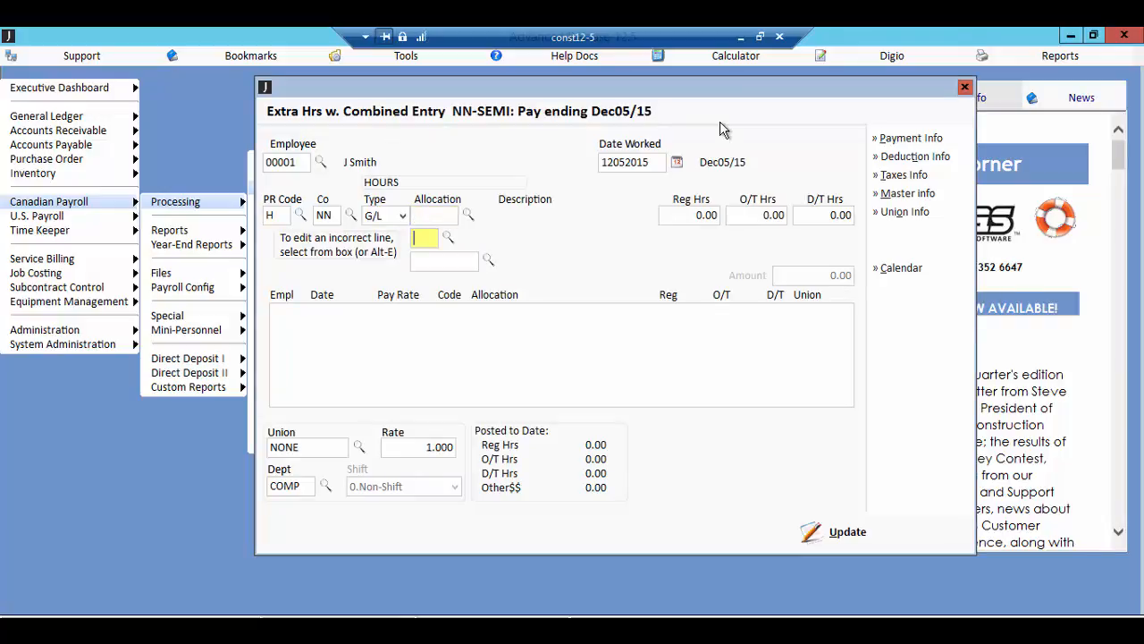
{"action": "left_click", "coordinate": [712, 215]}
{"action": "left_click", "coordinate": [759, 216]}
Step: Allocate the hours to G/L account 01040 Accounts Receivable from the chart of accounts, with 00 Head Office
{"action": "double_click", "coordinate": [451, 211]}
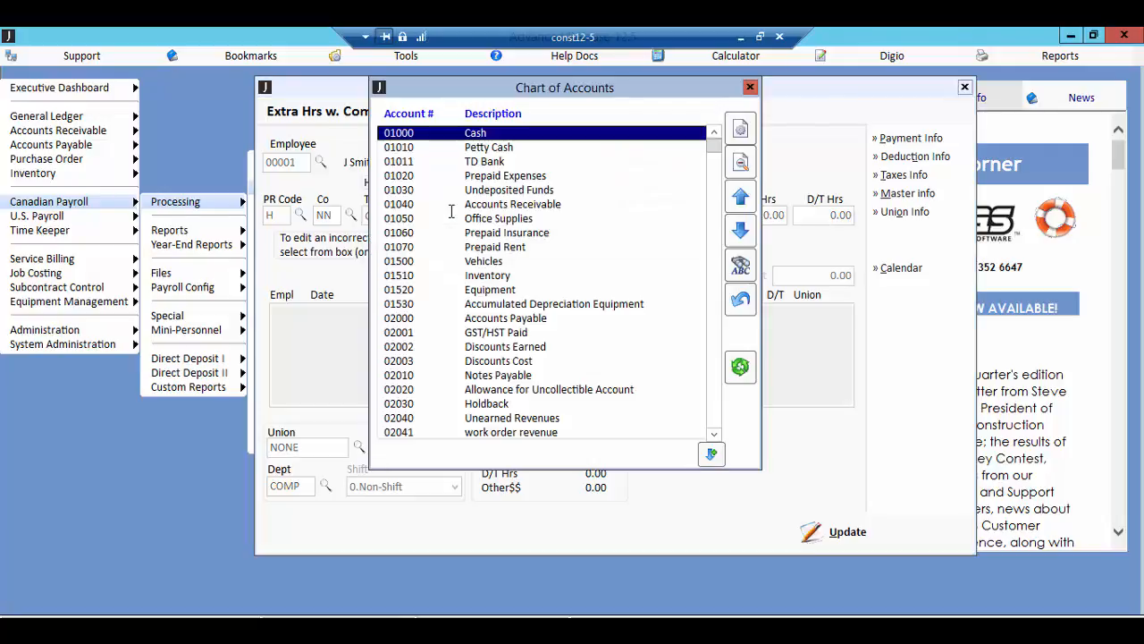
{"action": "key", "text": "Down"}
{"action": "key", "text": "Down"}
{"action": "key", "text": "Down"}
{"action": "key", "text": "Down"}
{"action": "key", "text": "Down"}
{"action": "key", "text": "Down"}
{"action": "key", "text": "Down"}
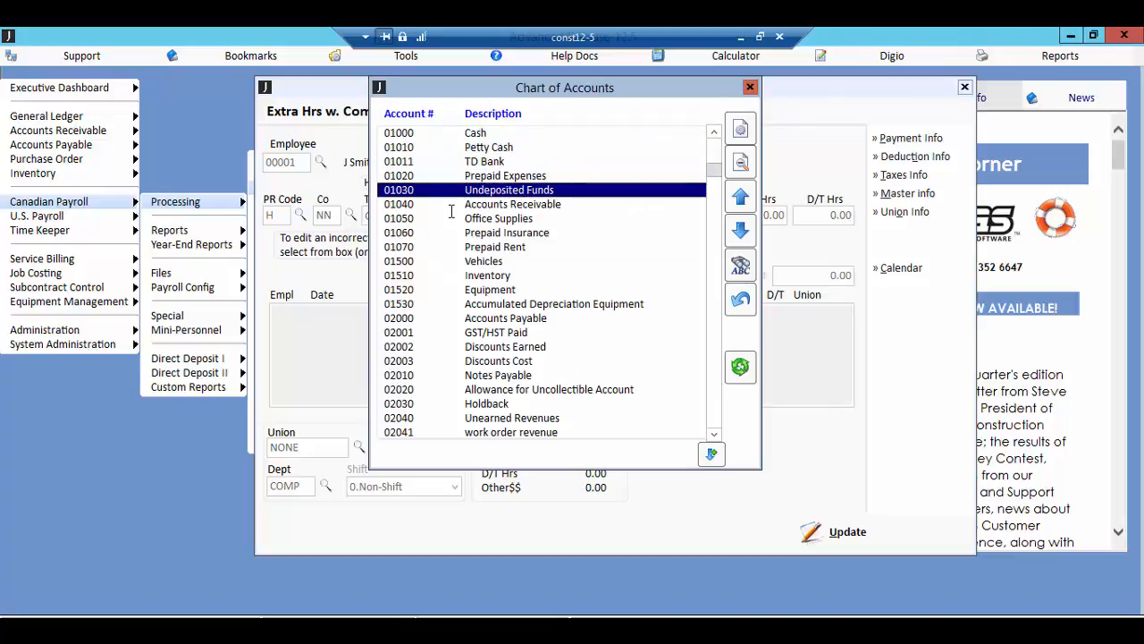
{"action": "key", "text": "Up"}
{"action": "key", "text": "Up"}
{"action": "key", "text": "Up"}
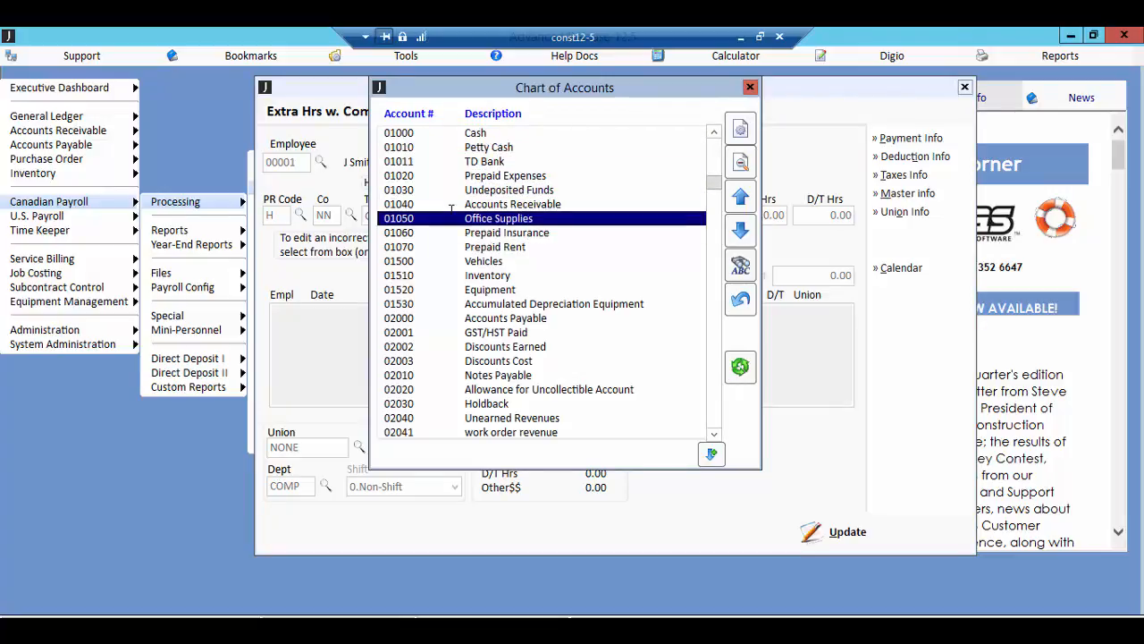
{"action": "key", "text": "Return"}
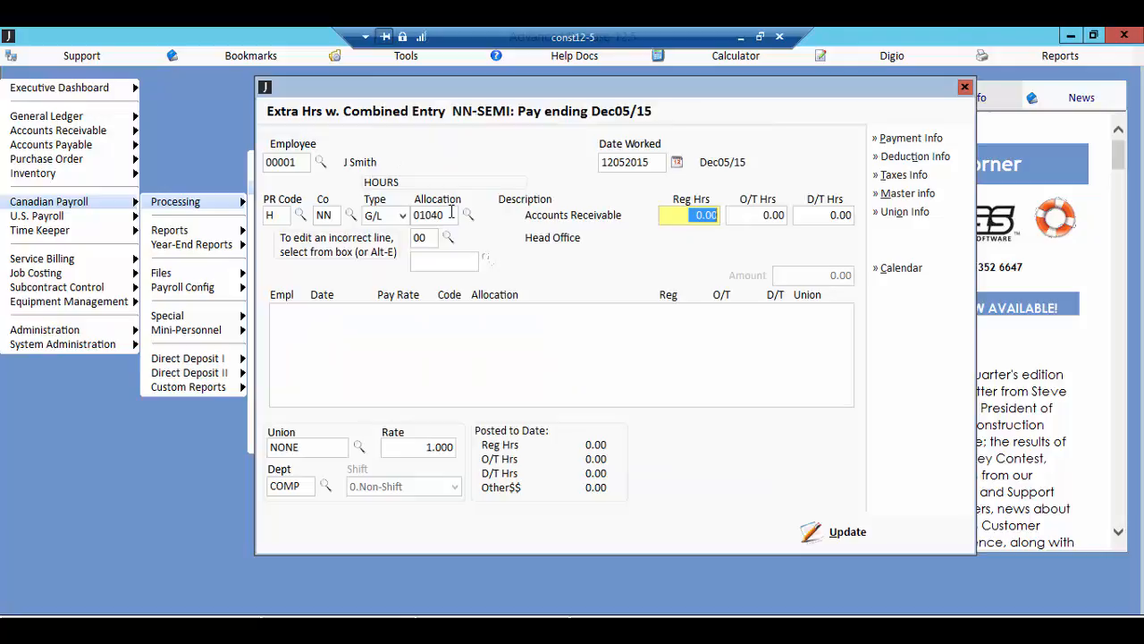
Step: Enter 5 regular hours and 5 double-time hours, and add the line to the combined entry
{"action": "type", "text": "5"}
{"action": "key", "text": "Tab"}
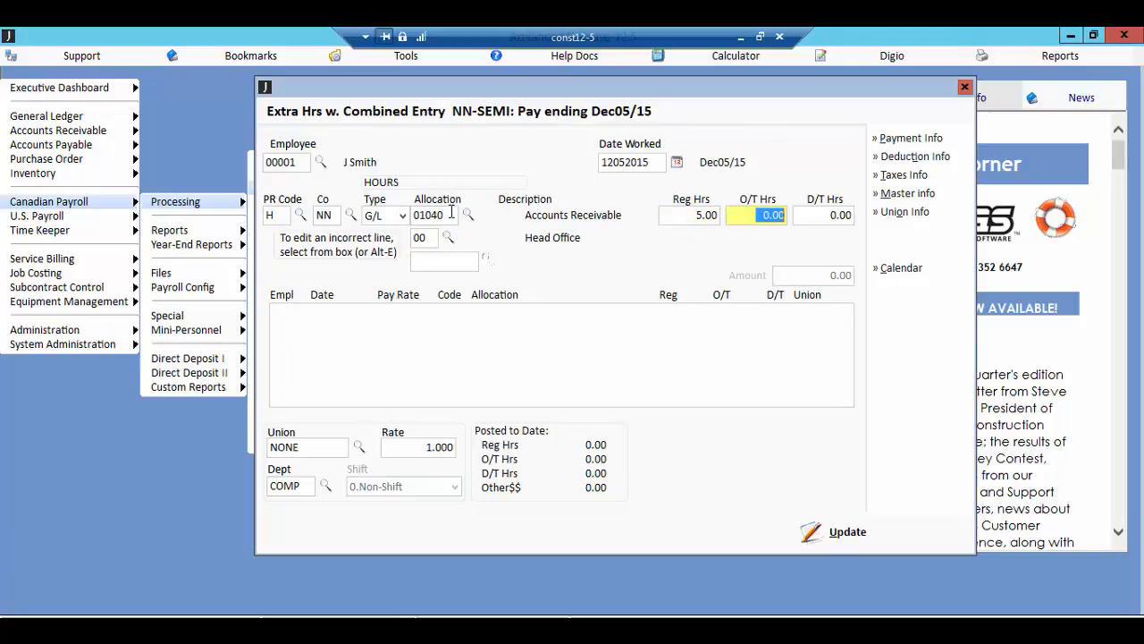
{"action": "key", "text": "Tab"}
{"action": "type", "text": "5"}
{"action": "key", "text": "Return"}
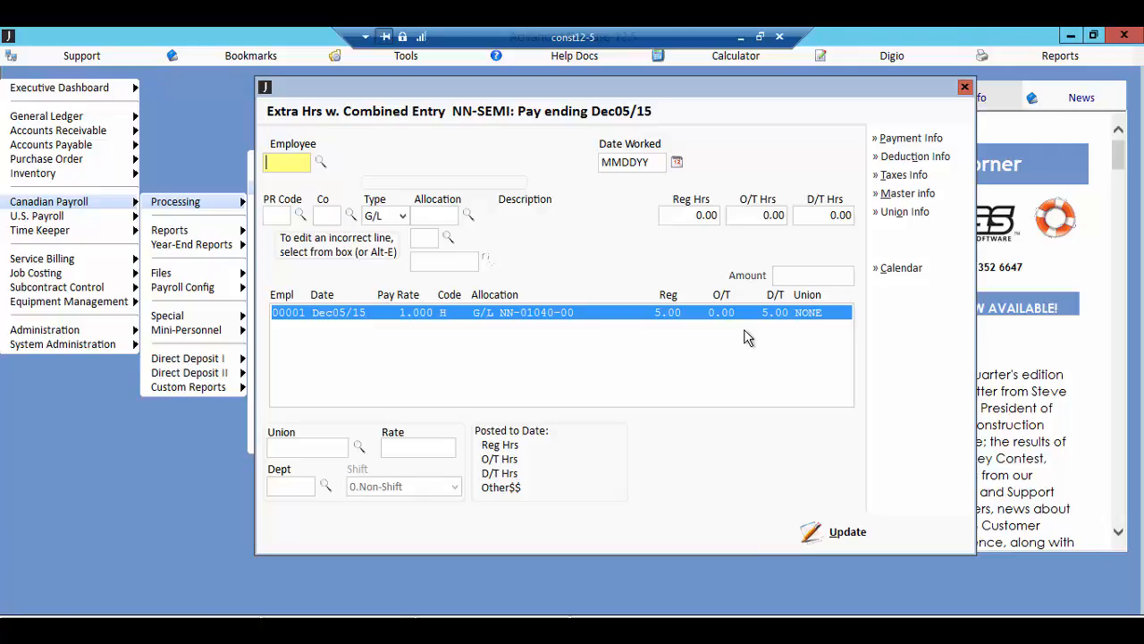
Step: Bring up the summary of the combined entry, and cancel the whole entry batch without accepting it
{"action": "left_click", "coordinate": [822, 547]}
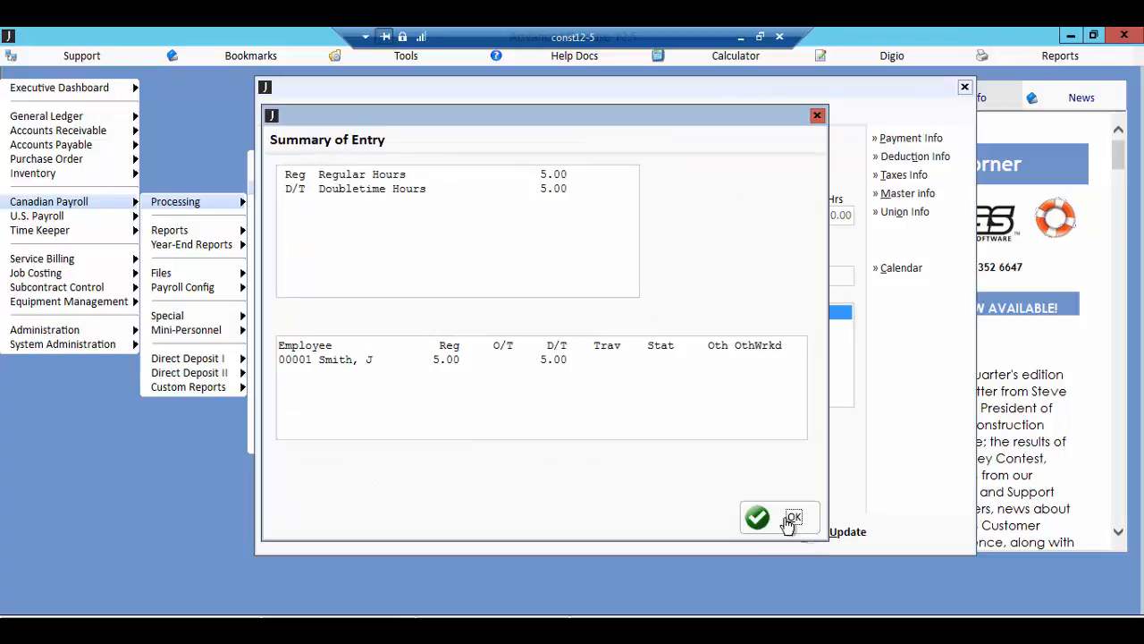
{"action": "left_click", "coordinate": [791, 521]}
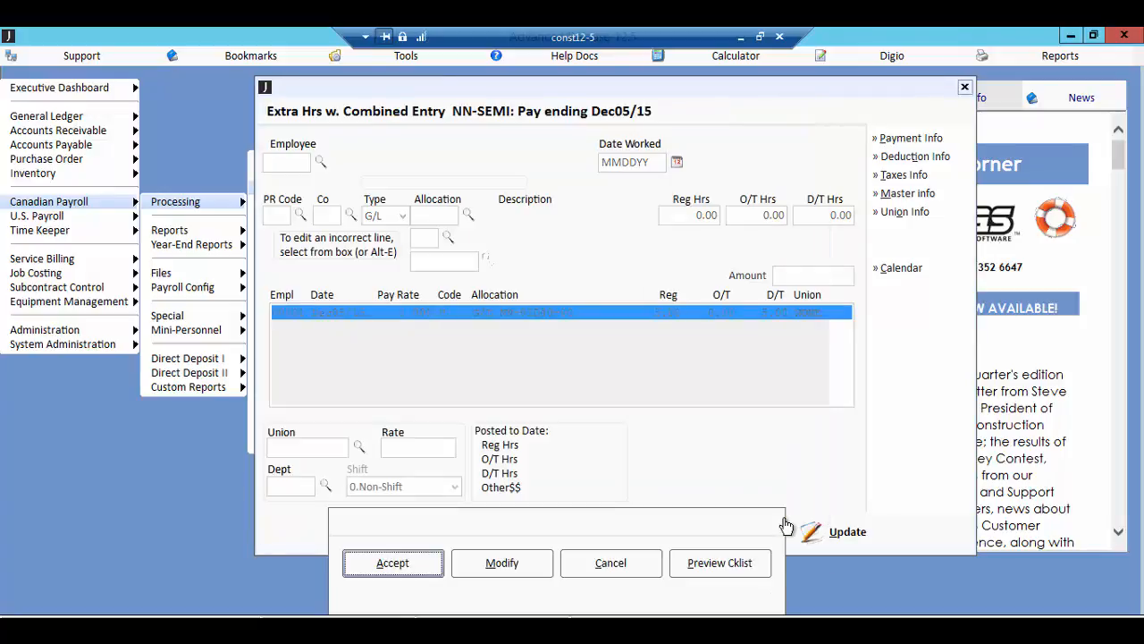
{"action": "left_click", "coordinate": [636, 563]}
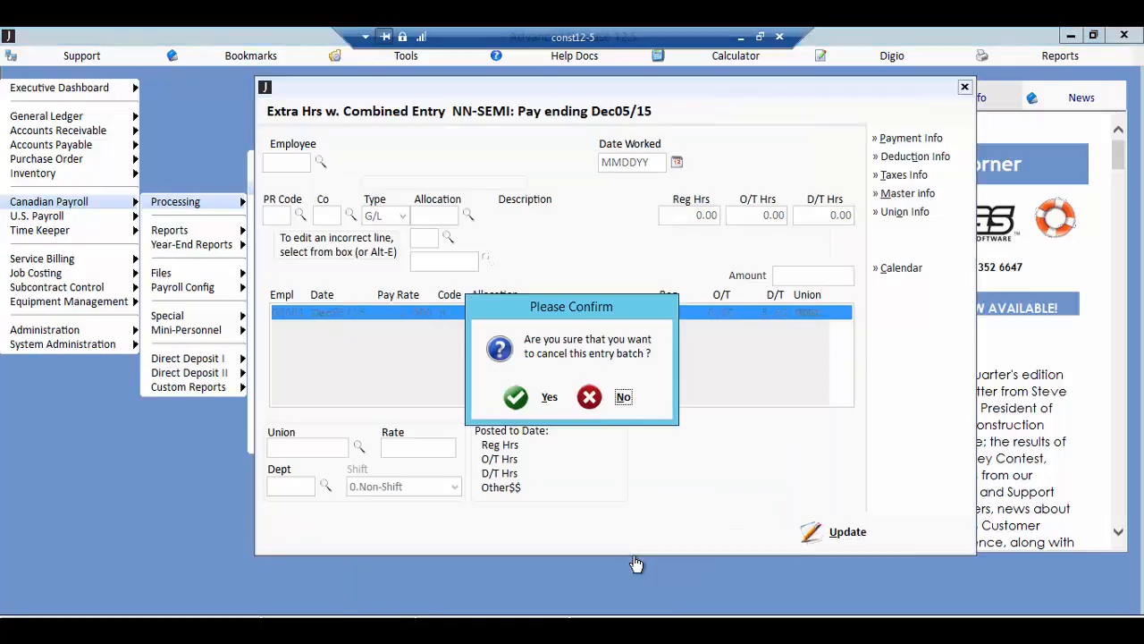
{"action": "left_click", "coordinate": [544, 399]}
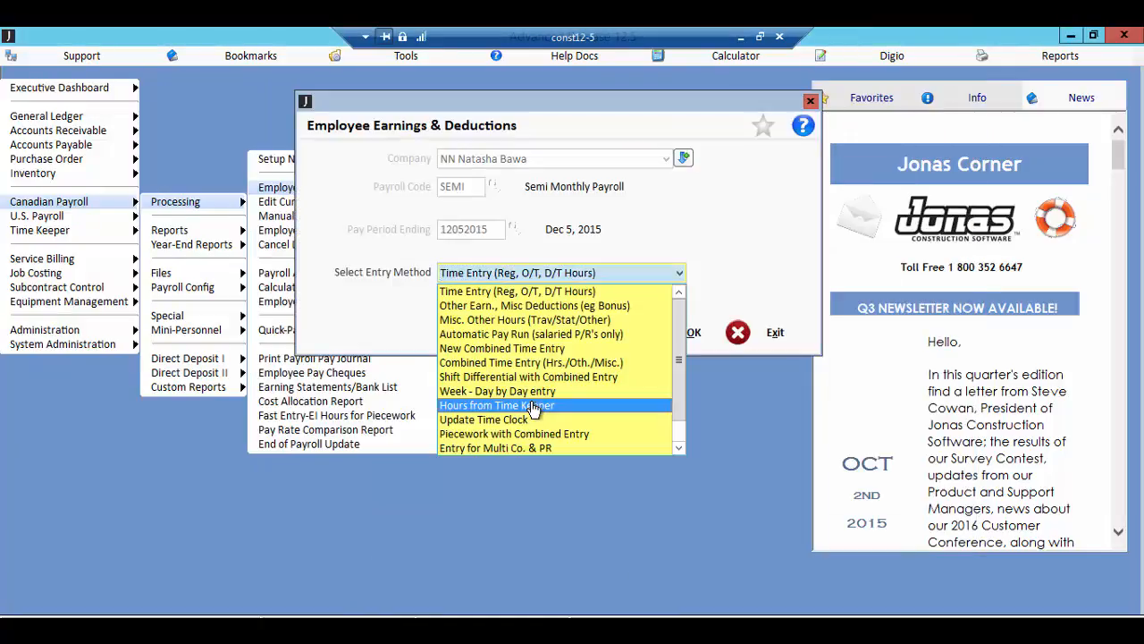
Step: Choose Combined Time Entry (Hrs./Oth./Misc.) as the entry method for the Dec 5, 2015 pay period and open it
{"action": "key", "text": "Up"}
{"action": "key", "text": "Up"}
{"action": "key", "text": "Up"}
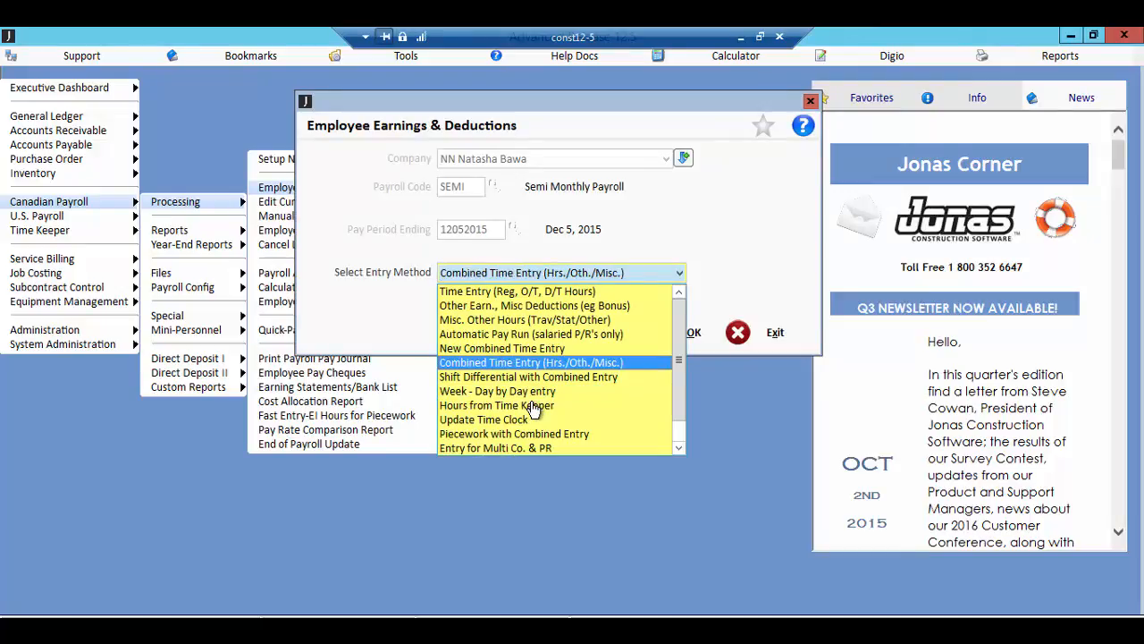
{"action": "key", "text": "Return"}
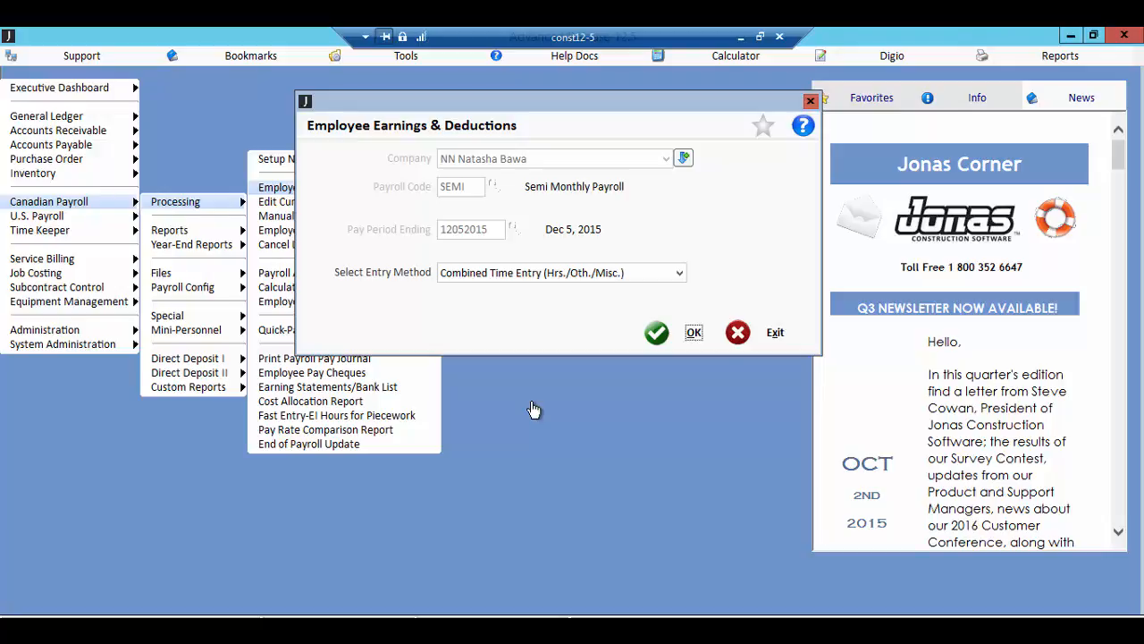
{"action": "left_click", "coordinate": [657, 334]}
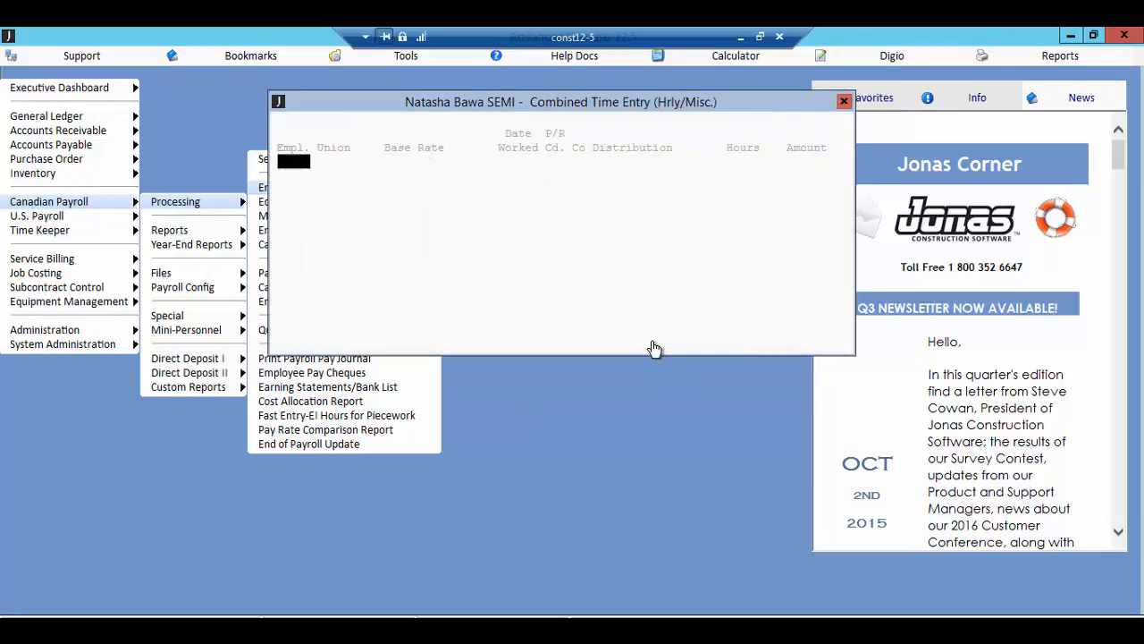
Step: Start a combined time entry line for employee 00001 with union NONE and date worked Dec 5
{"action": "key", "text": "F2"}
{"action": "key", "text": "Return"}
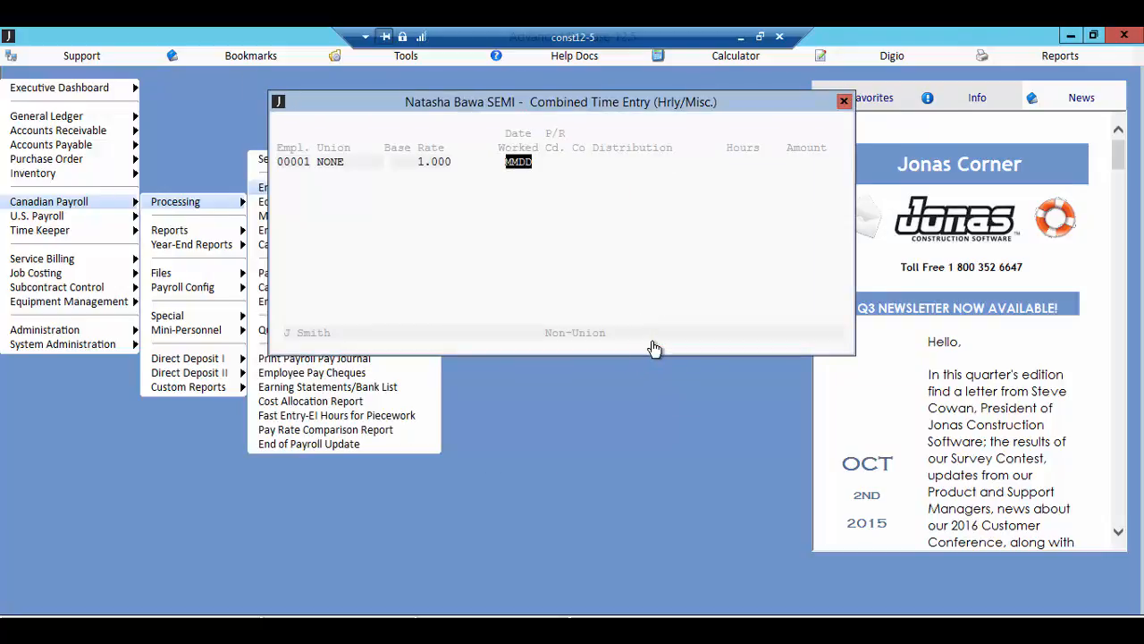
{"action": "key", "text": "Return"}
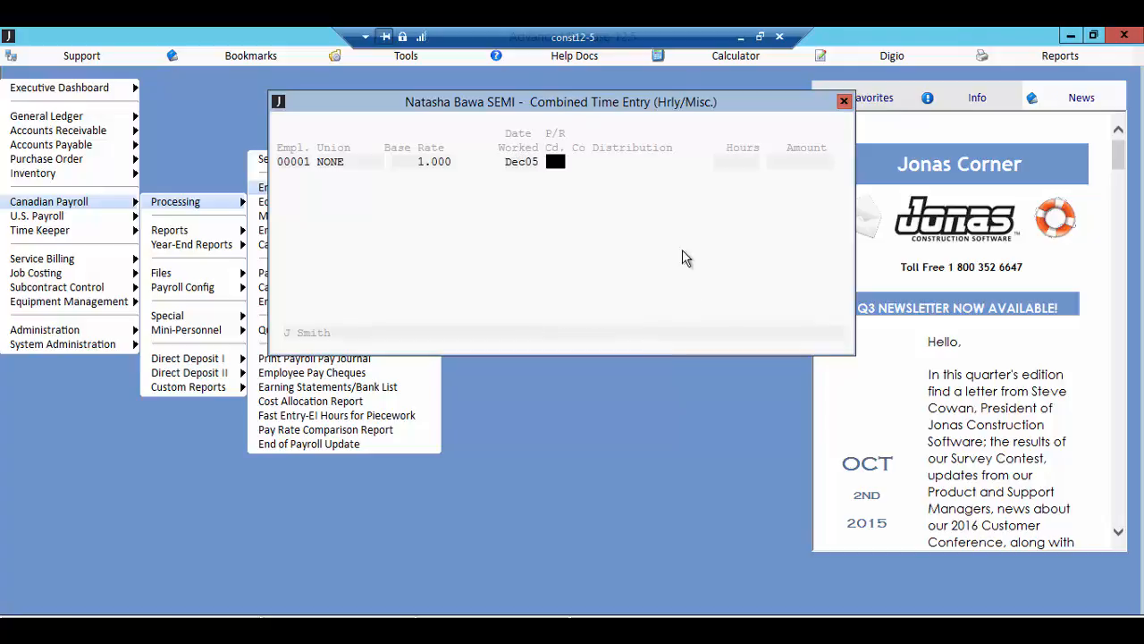
{"action": "key", "text": "Escape"}
{"action": "key", "text": "Return"}
Step: Assign payroll code B03 Tax Benefit Auto from the payroll codes list, and enter an amount of 50 for the line
{"action": "double_click", "coordinate": [551, 169]}
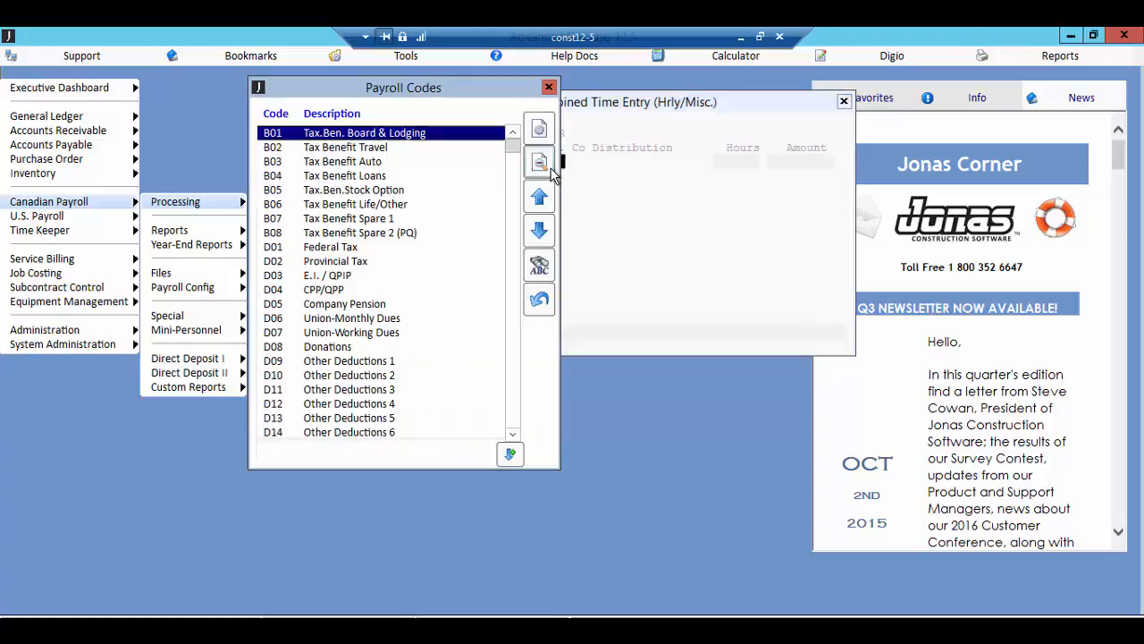
{"action": "double_click", "coordinate": [373, 166]}
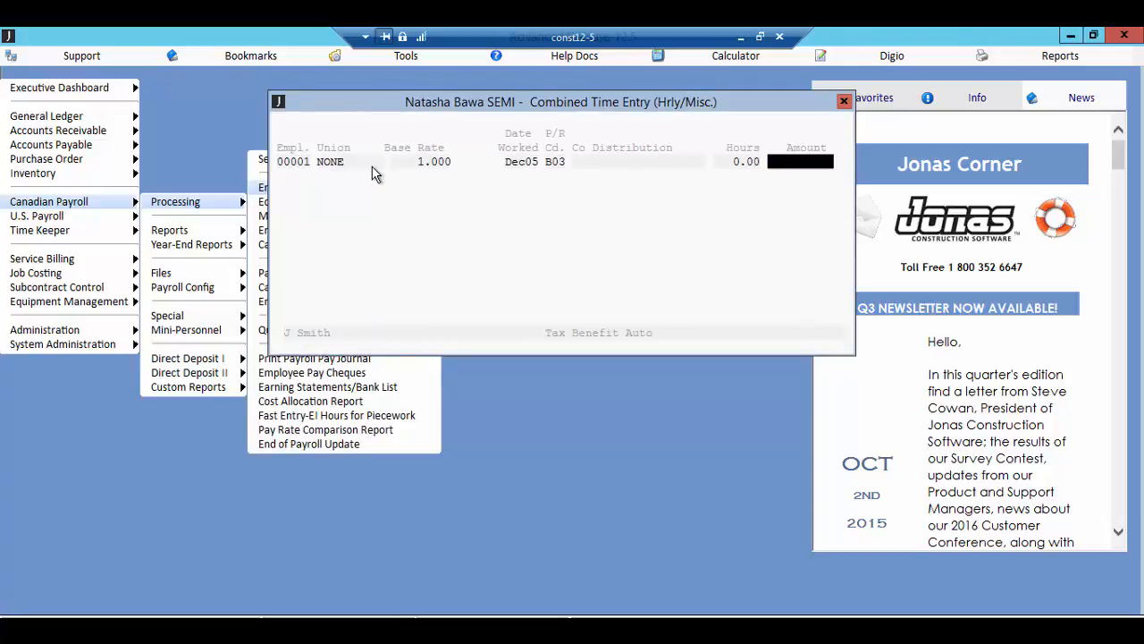
{"action": "type", "text": "50"}
{"action": "key", "text": "Return"}
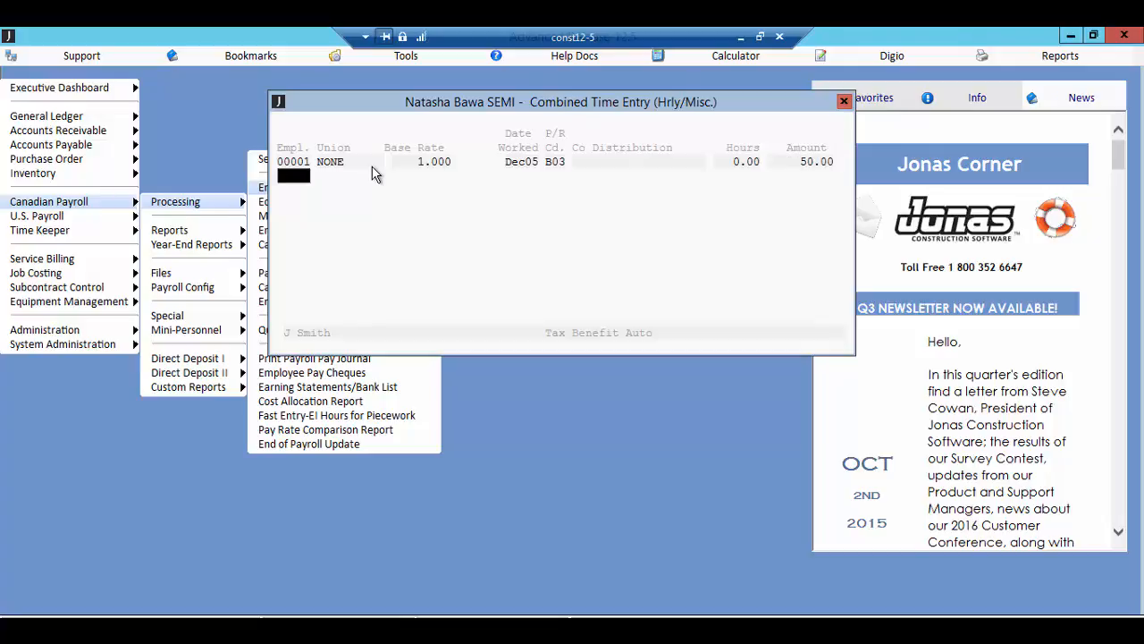
Step: Leave the combined time entry lines and cancel the entire batch, confirming the cancellation
{"action": "key", "text": "Up"}
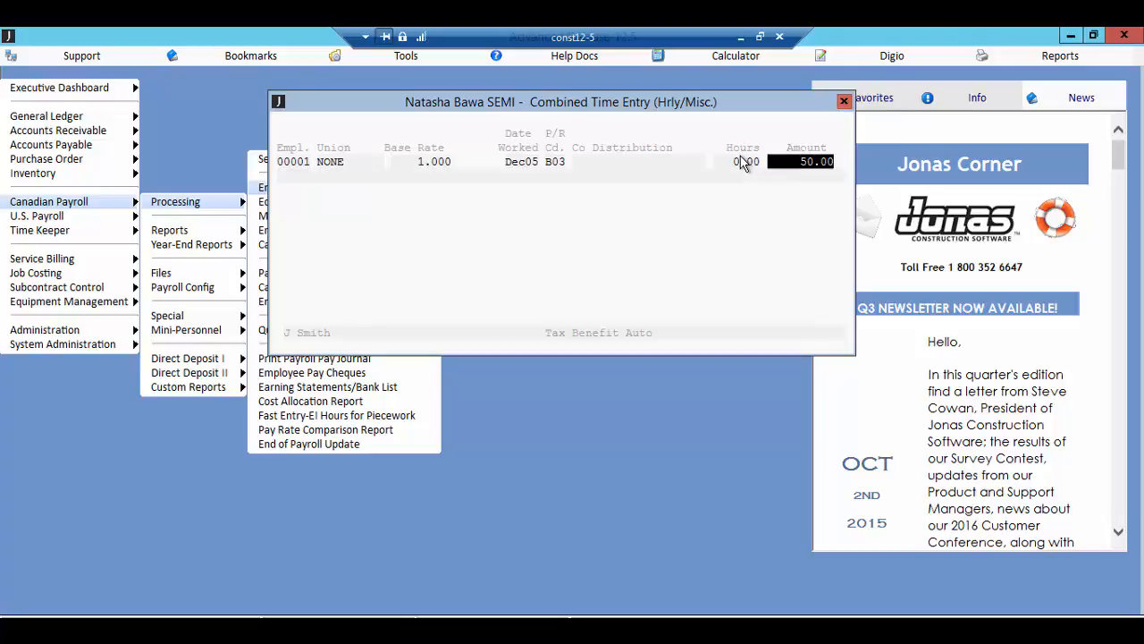
{"action": "key", "text": "Escape"}
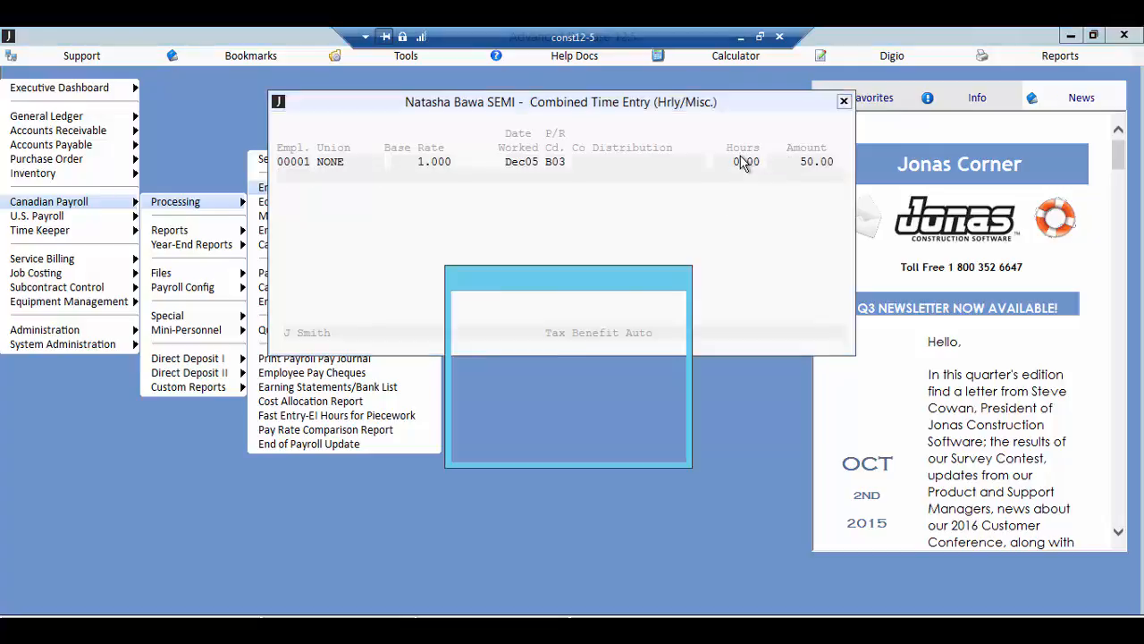
{"action": "left_click", "coordinate": [582, 442]}
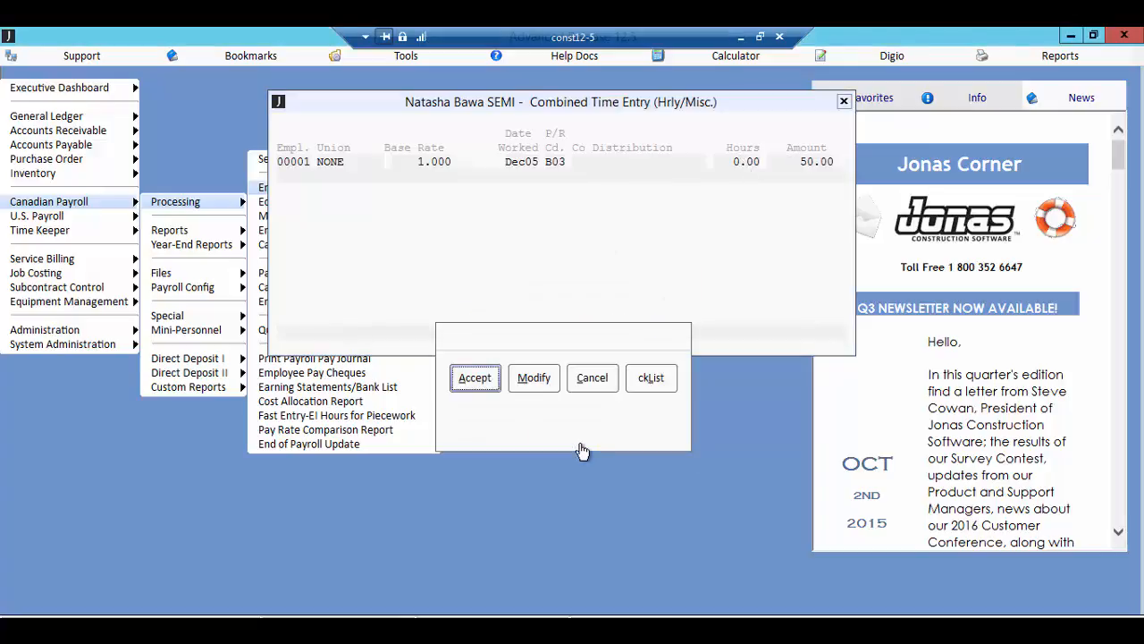
{"action": "left_click", "coordinate": [594, 377]}
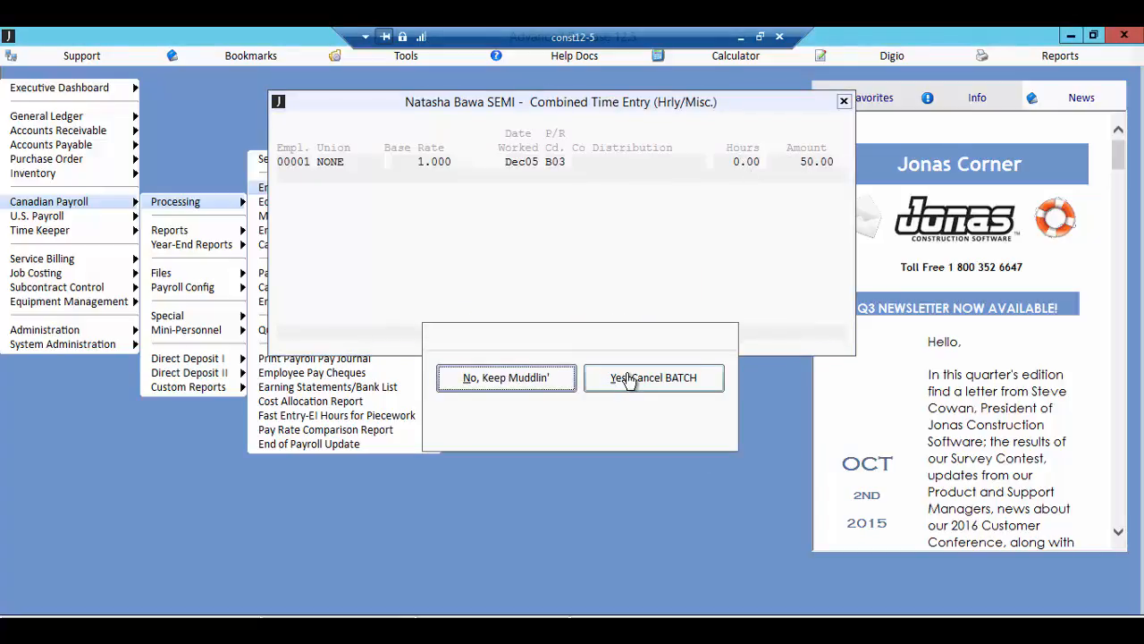
{"action": "left_click", "coordinate": [628, 379]}
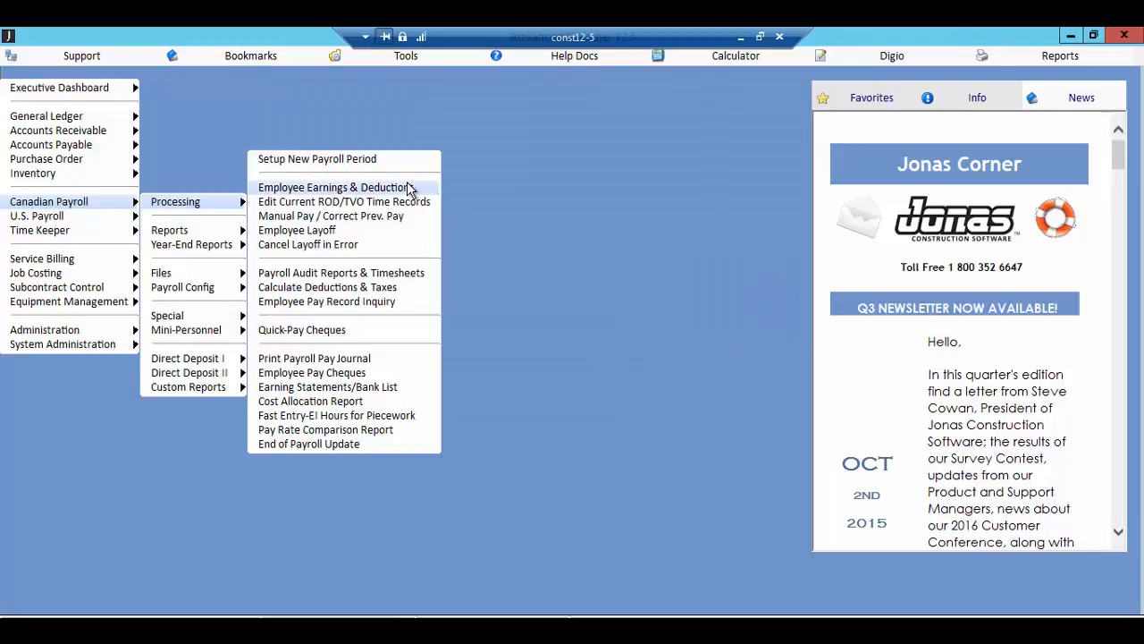
Step: Look through the entry methods in Employee Earnings & Deductions, pick Piecework with Combined Entry, and exit without opening it
{"action": "left_click", "coordinate": [409, 186]}
{"action": "key", "text": "alt+Down"}
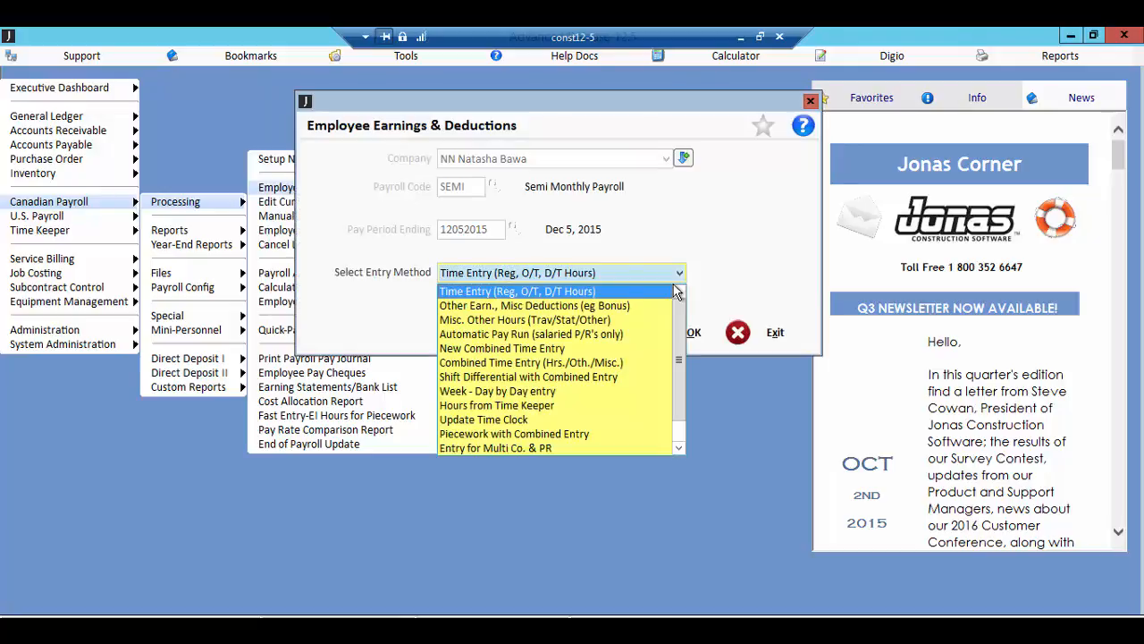
{"action": "key", "text": "Down"}
{"action": "key", "text": "Down"}
{"action": "key", "text": "Down"}
{"action": "key", "text": "Down"}
{"action": "key", "text": "Down"}
{"action": "key", "text": "Down"}
{"action": "key", "text": "Down"}
{"action": "key", "text": "Return"}
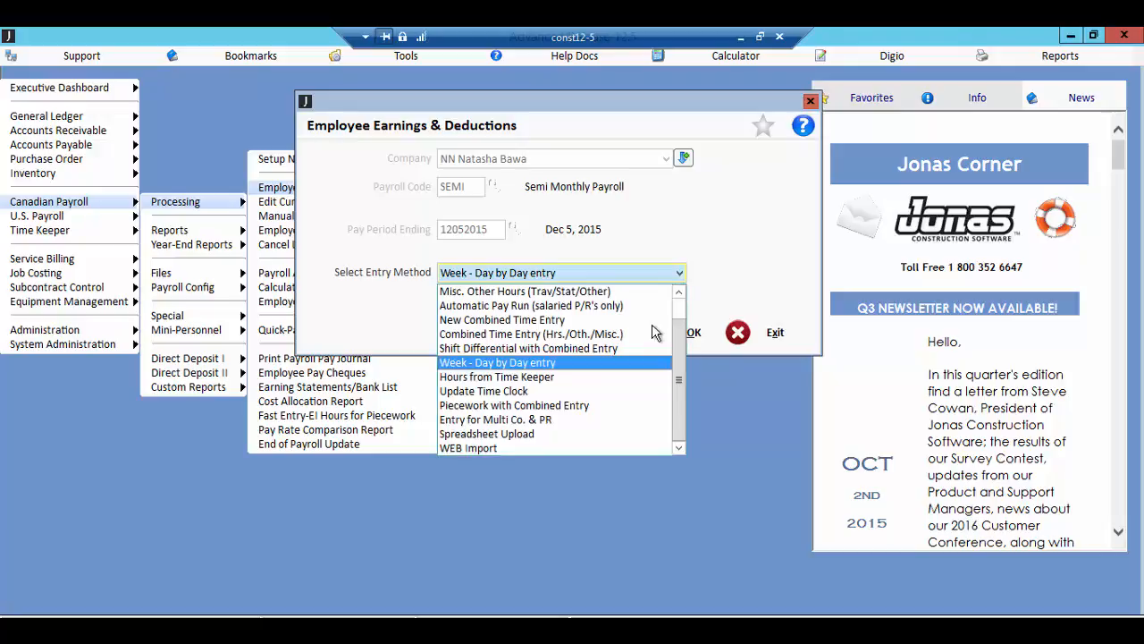
{"action": "left_click", "coordinate": [614, 406]}
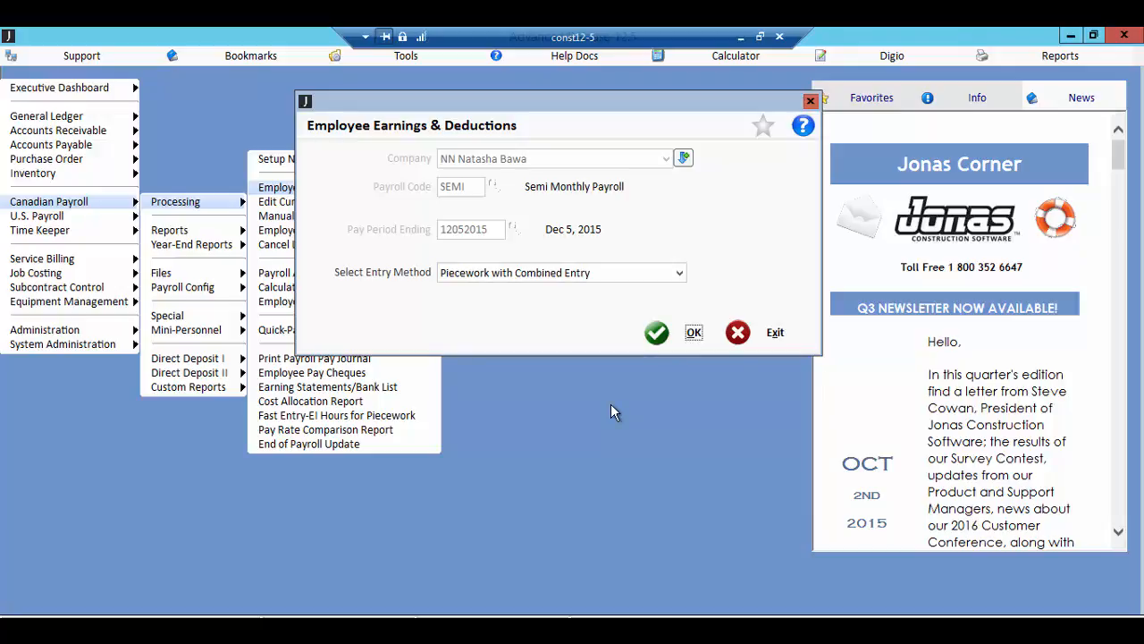
{"action": "left_click", "coordinate": [759, 341]}
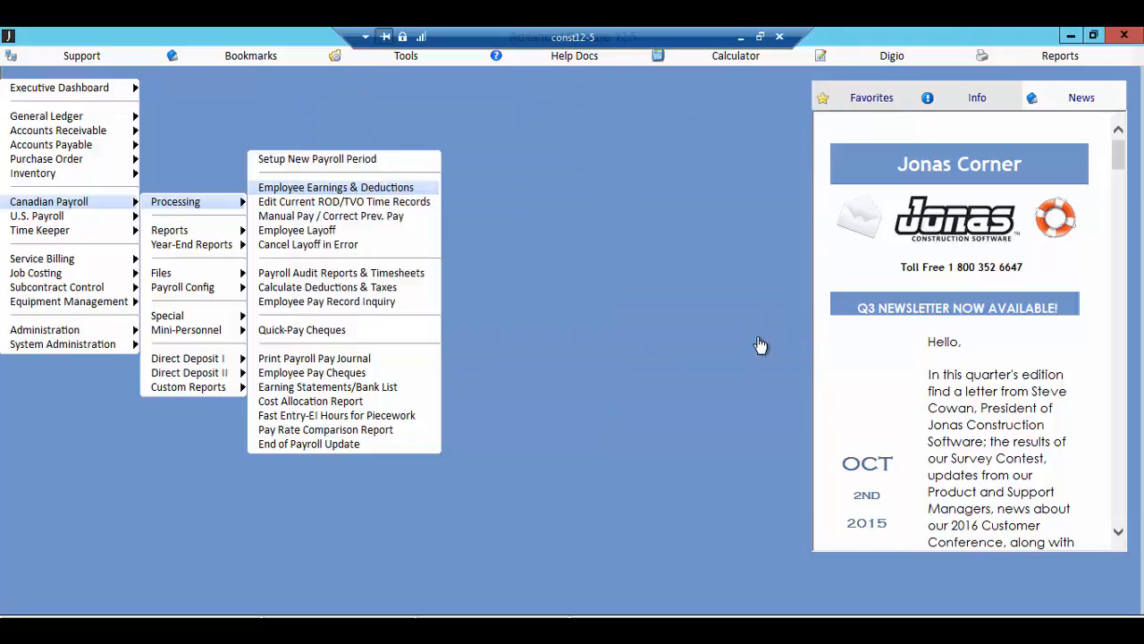